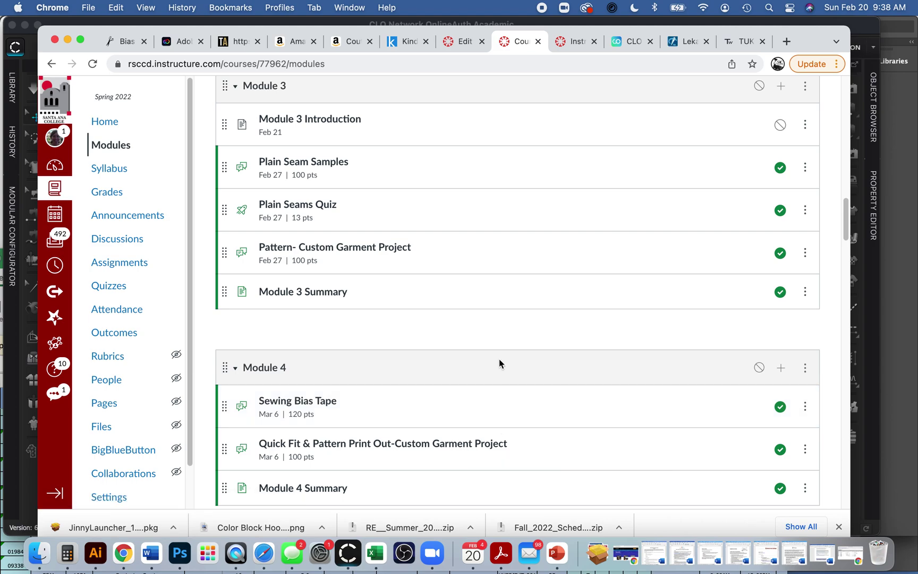
Bring CLO 3D forward and open the Modular Configurator showing the Man and Woman Blocks folders.
scroll(500, 363, "up", 1)
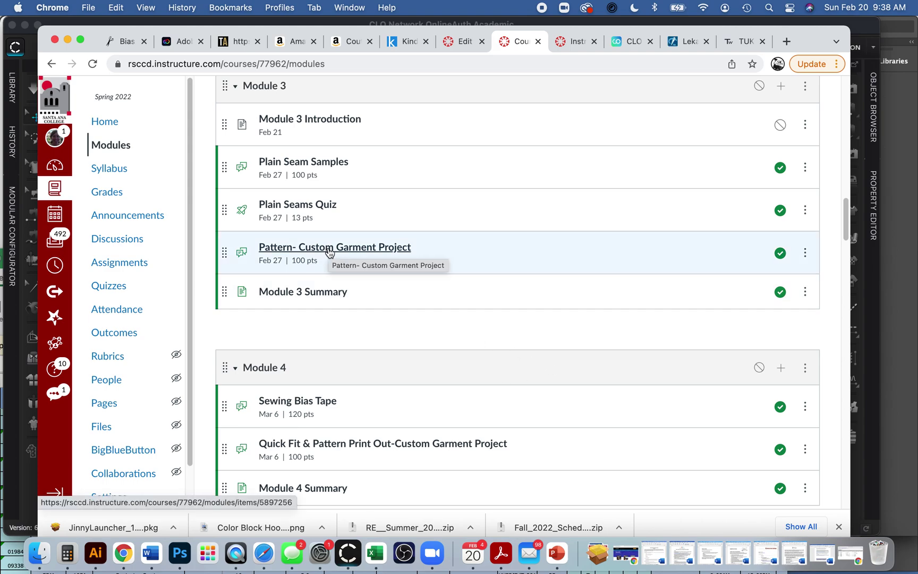
left_click_drag(329, 252, 347, 275)
scroll(347, 275, "up", 5)
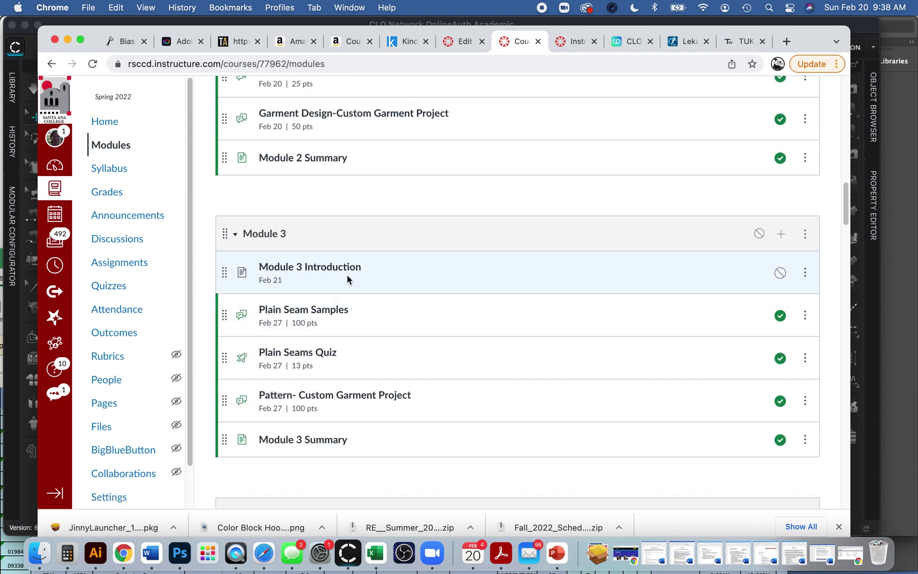
scroll(345, 275, "up", 5)
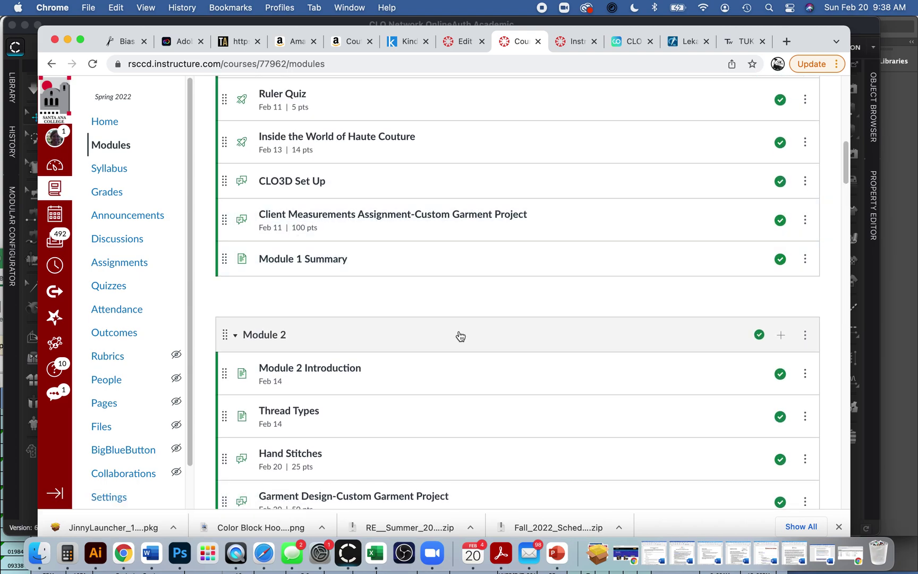
scroll(459, 334, "down", 2)
scroll(460, 332, "down", 2)
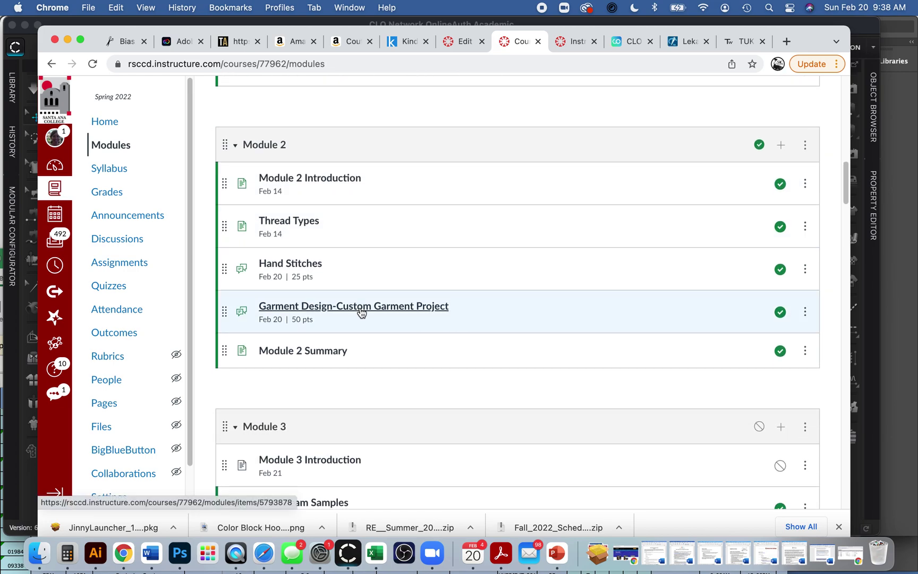
scroll(359, 307, "down", 1)
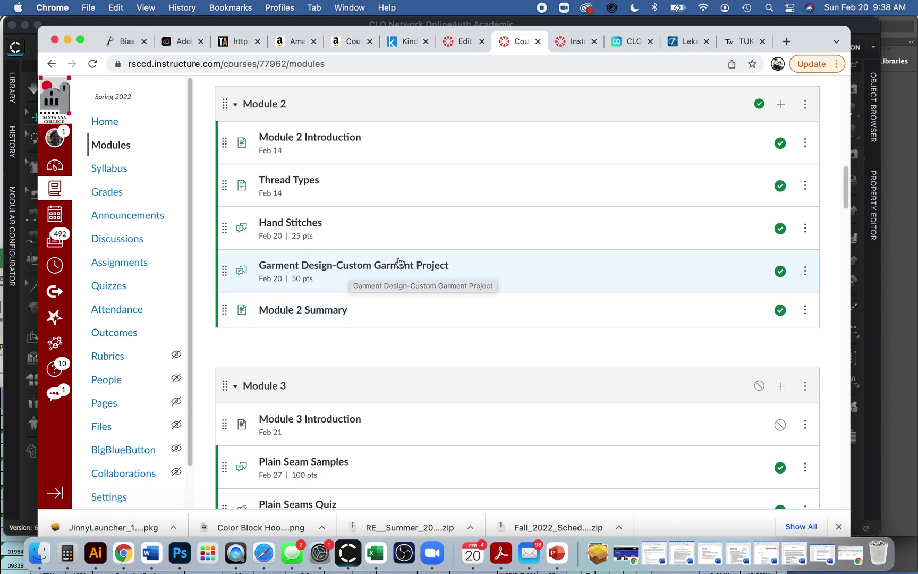
scroll(399, 263, "down", 4)
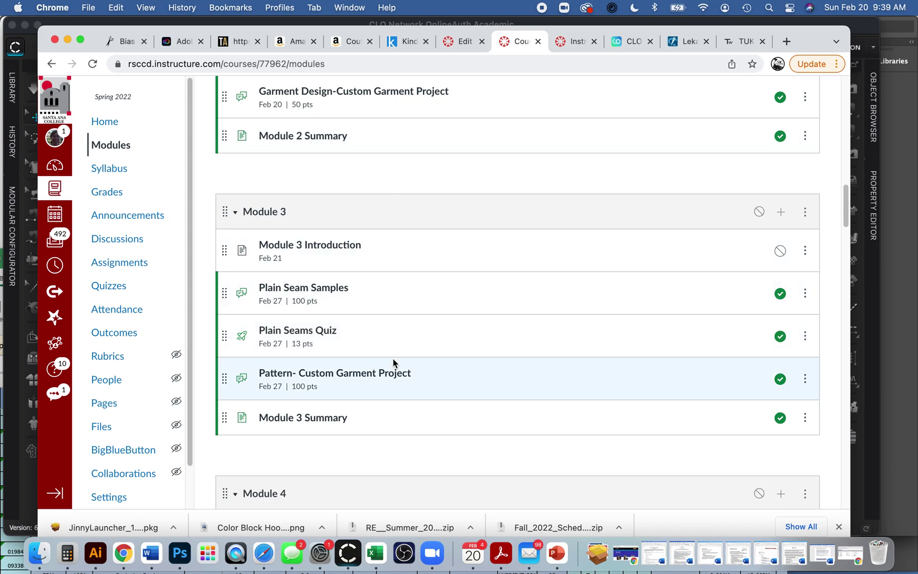
scroll(393, 360, "down", 3)
scroll(394, 362, "down", 3)
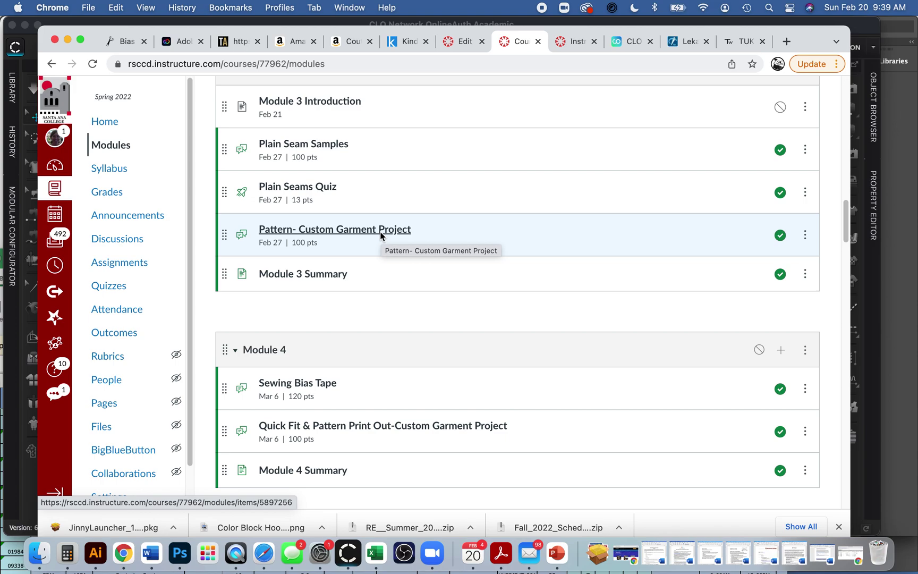
scroll(382, 234, "down", 5)
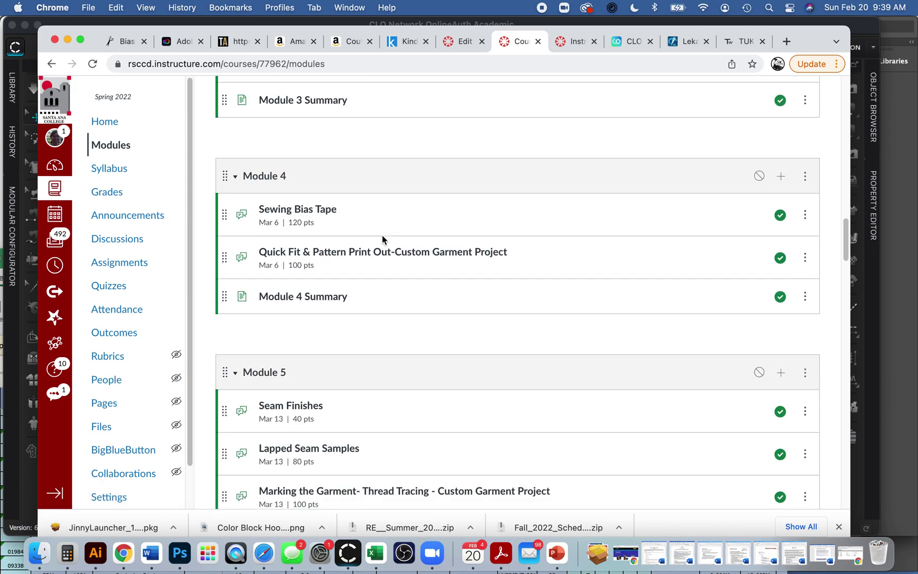
scroll(381, 244, "down", 1)
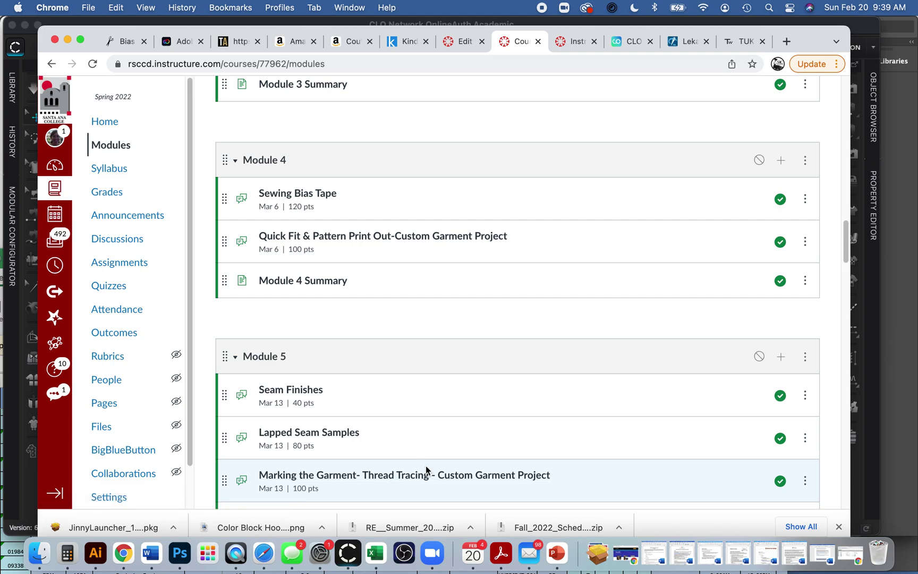
scroll(422, 435, "up", 5)
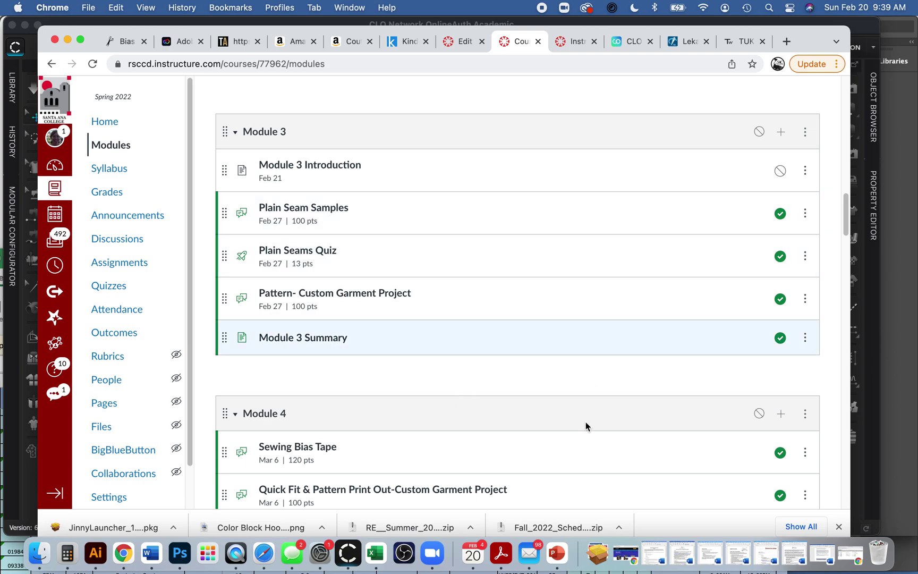
left_click(343, 562)
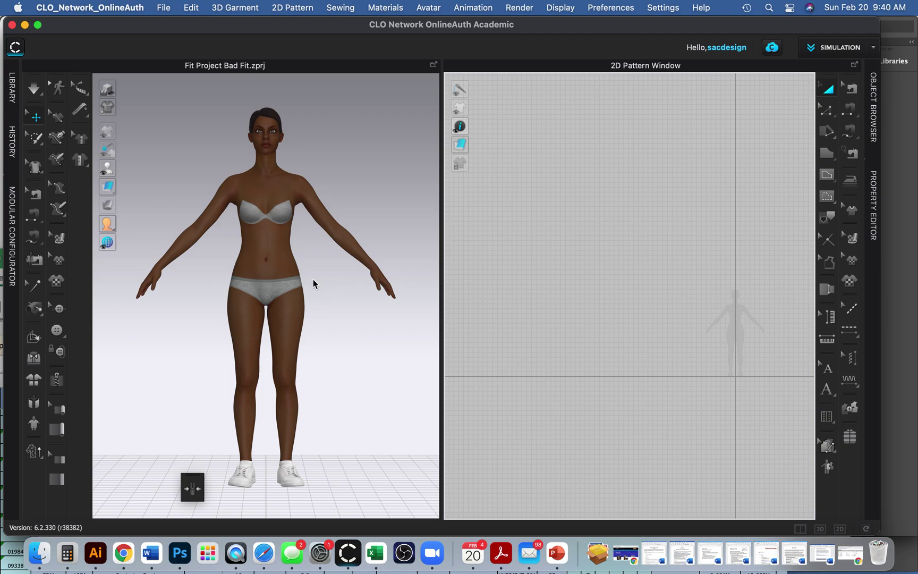
left_click(12, 240)
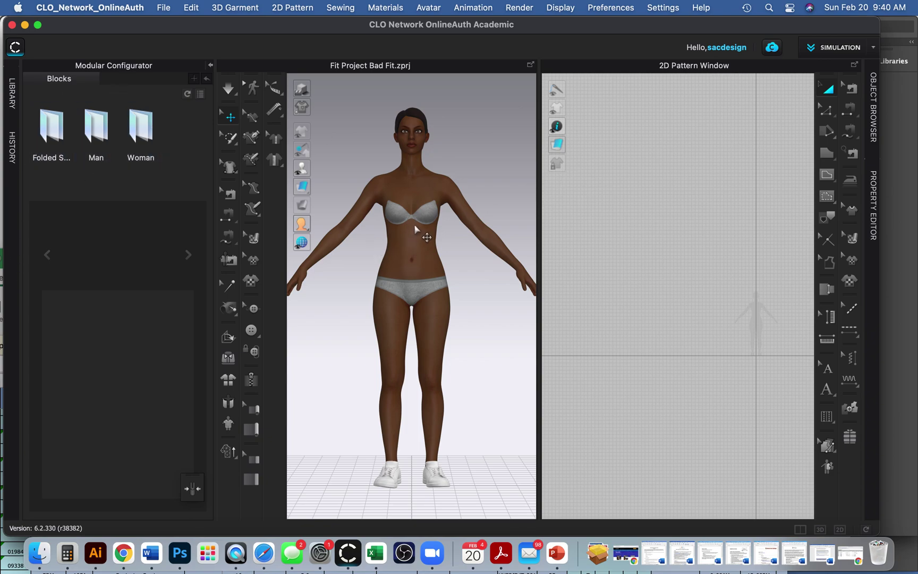
Browse Blocks > Man > T-Shirts and load the Set-In T-shirt block.
double_click(96, 137)
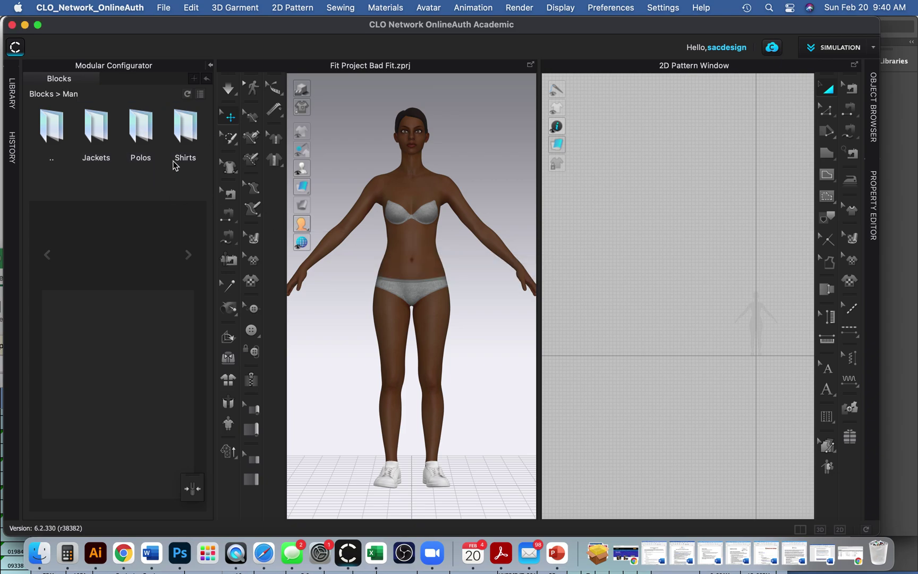
left_click_drag(122, 177, 210, 175)
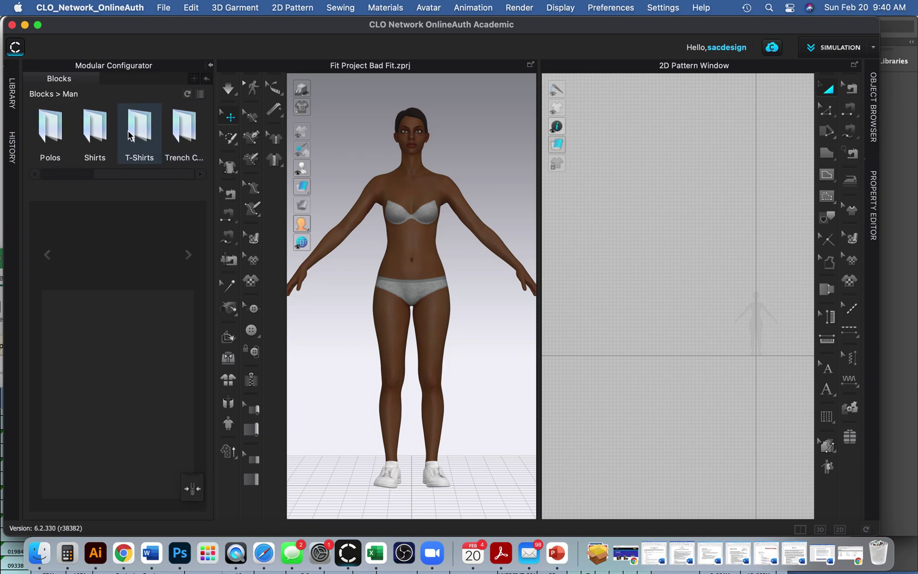
double_click(96, 131)
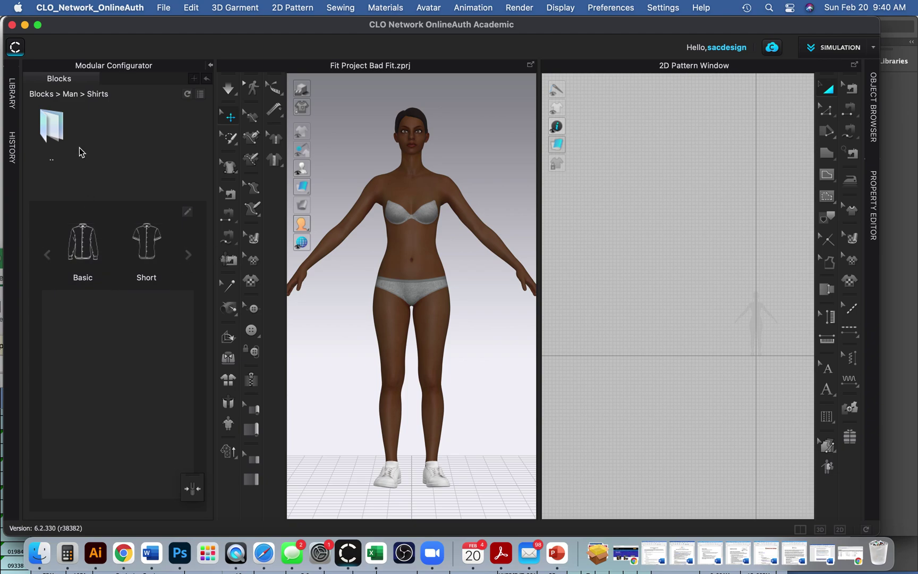
double_click(51, 129)
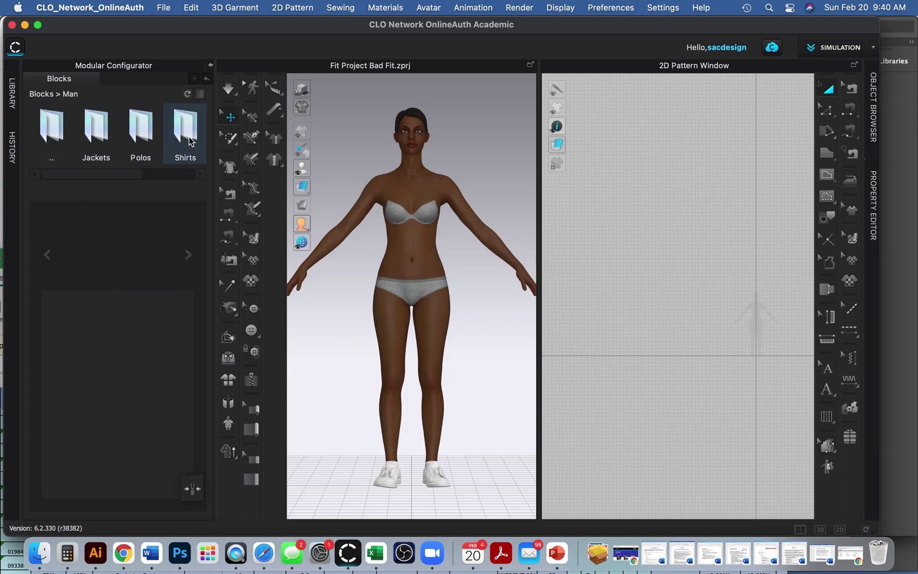
left_click(147, 180)
left_click_drag(147, 179, 189, 176)
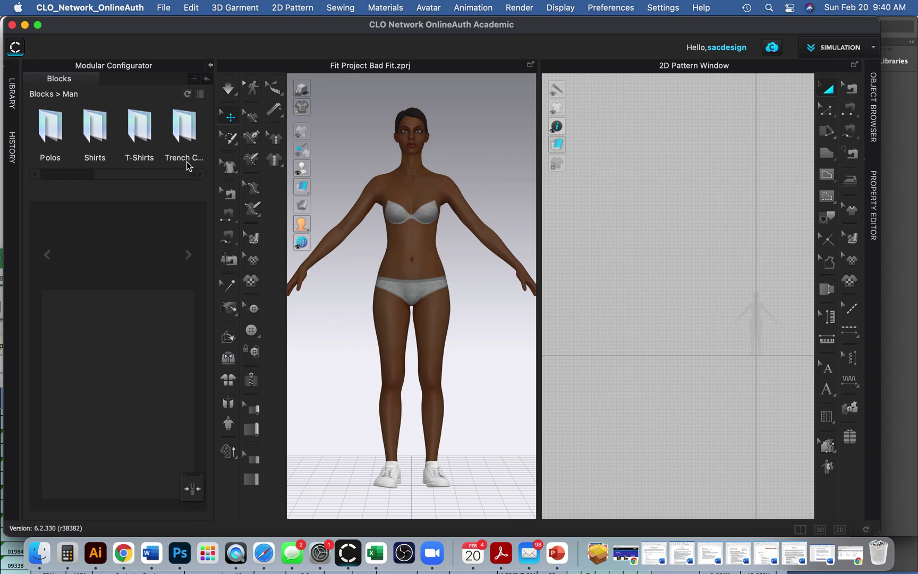
double_click(133, 129)
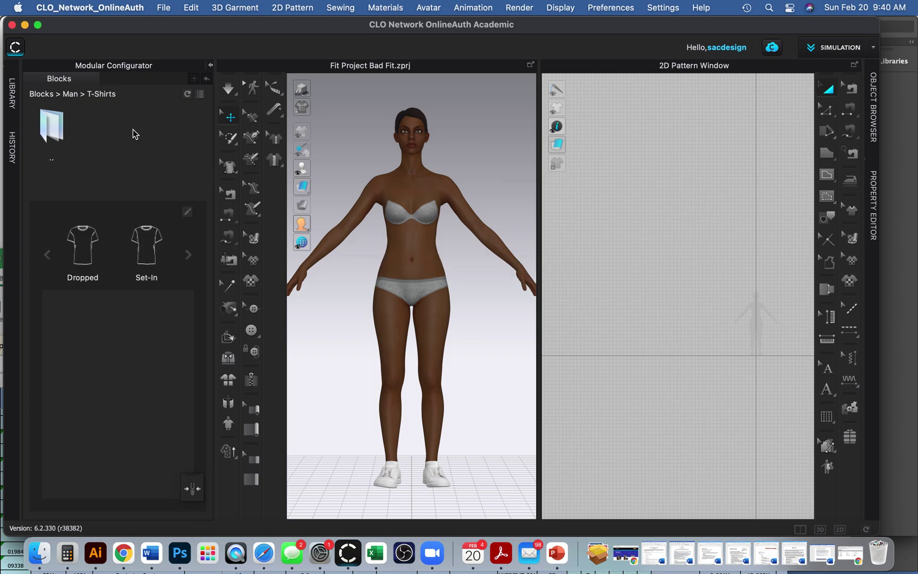
double_click(148, 245)
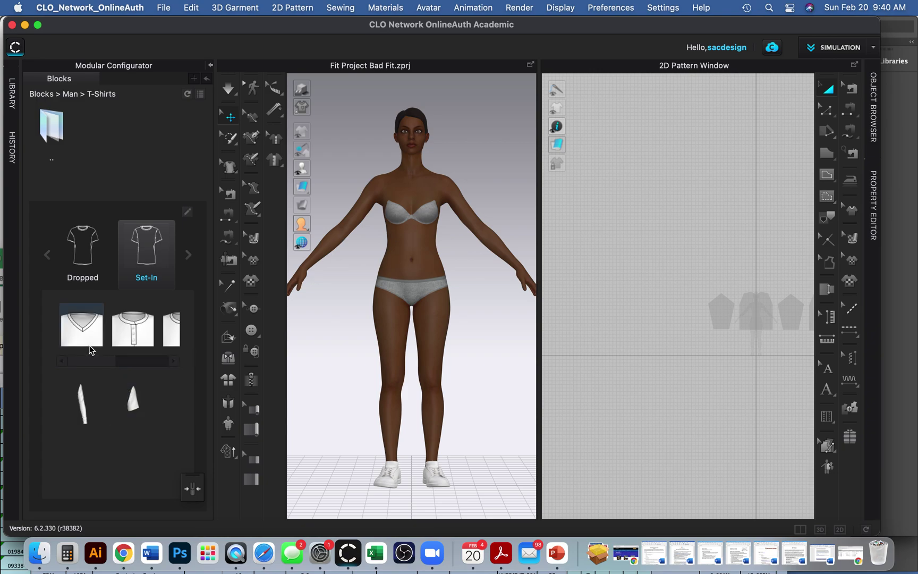
Apply the crew-neck Set-In body thumbnail so the sleeveless bodice drapes on the avatar.
left_click(97, 362)
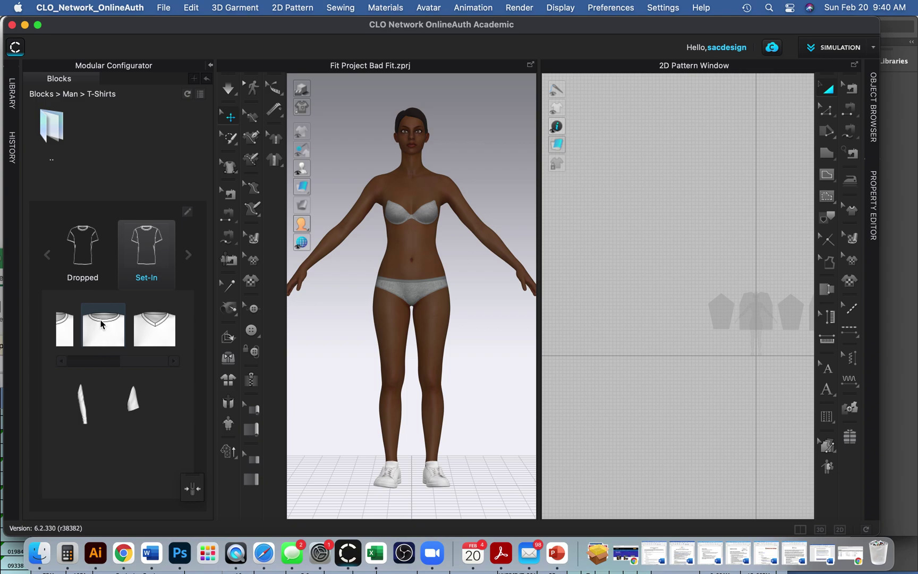
left_click(102, 335)
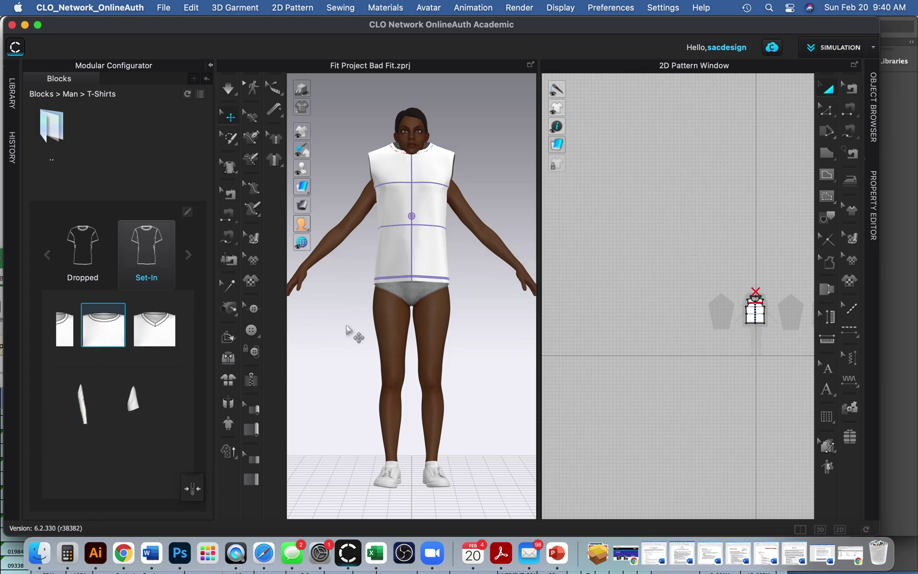
mouse_move(356, 334)
right_mouse_down()
mouse_move(453, 323)
mouse_move(383, 352)
mouse_move(311, 330)
mouse_move(467, 320)
mouse_move(364, 330)
right_mouse_up()
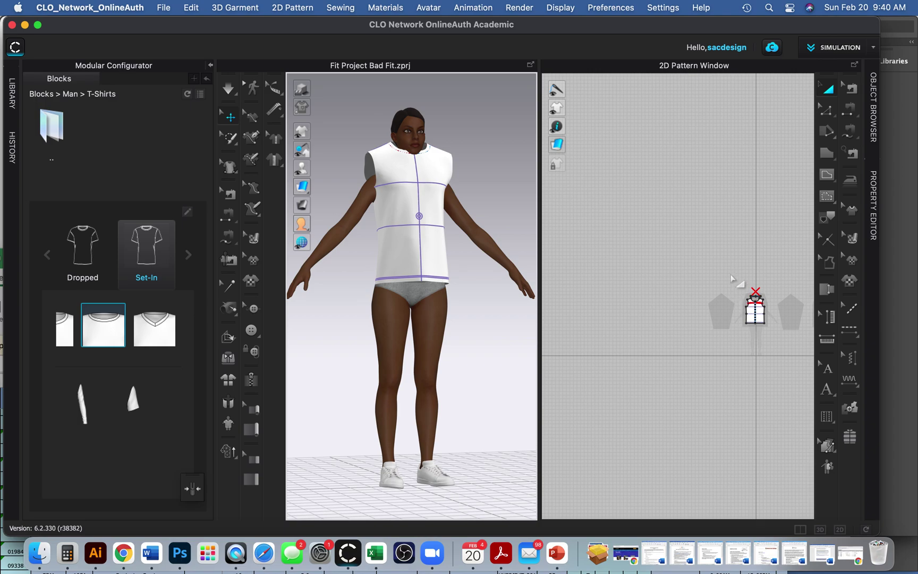
Select all Set-In pattern pieces and reposition the bodice vertically over the avatar's shoulders.
scroll(723, 281, "down", 3)
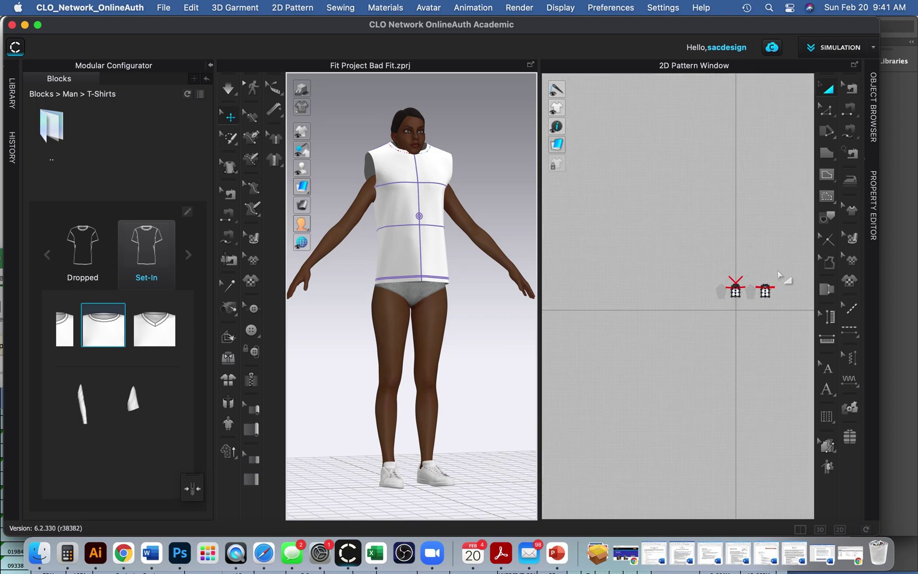
right_click_drag(785, 281, 713, 264)
scroll(713, 265, "up", 4)
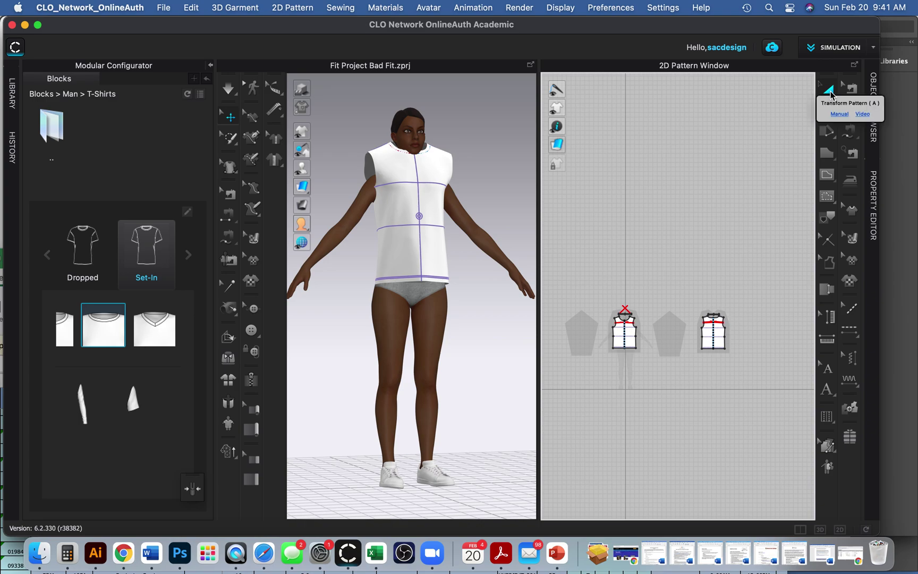
left_click(830, 91)
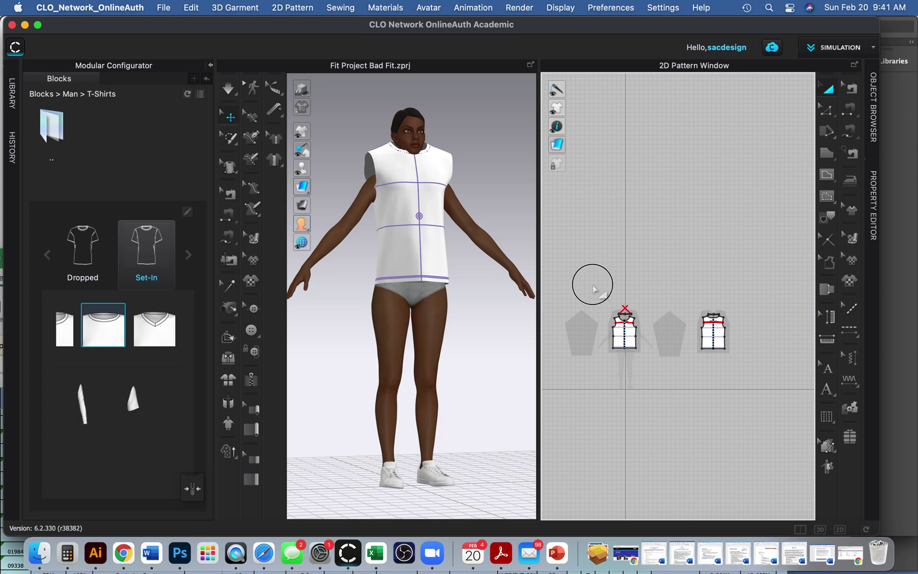
left_click_drag(591, 274, 785, 377)
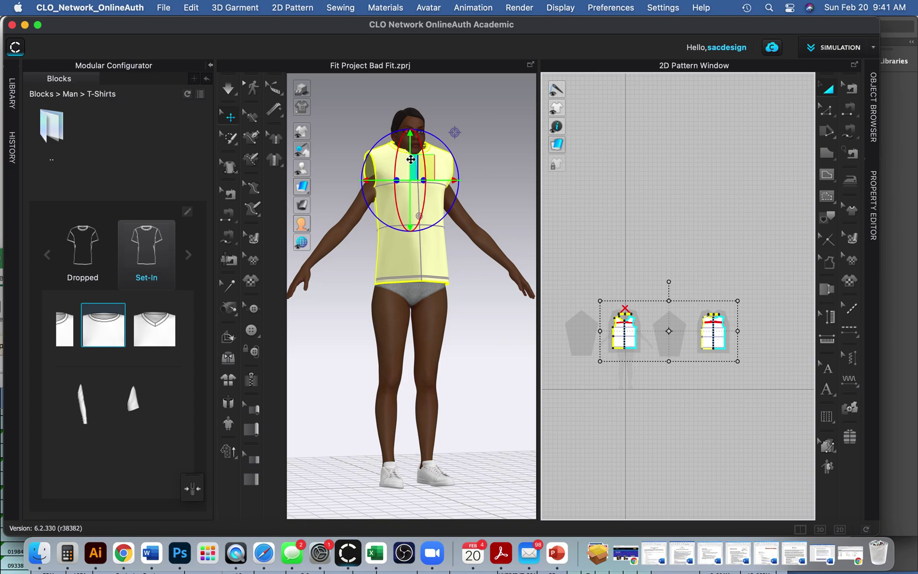
left_click_drag(411, 159, 412, 172)
right_click_drag(352, 333, 372, 332)
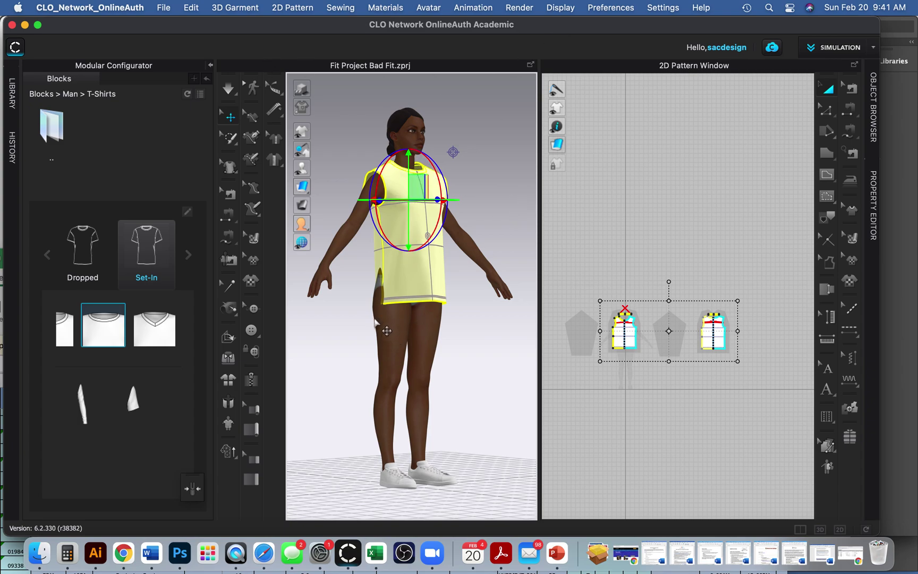
Check the bodice placement from the front, side and back views.
key("2")
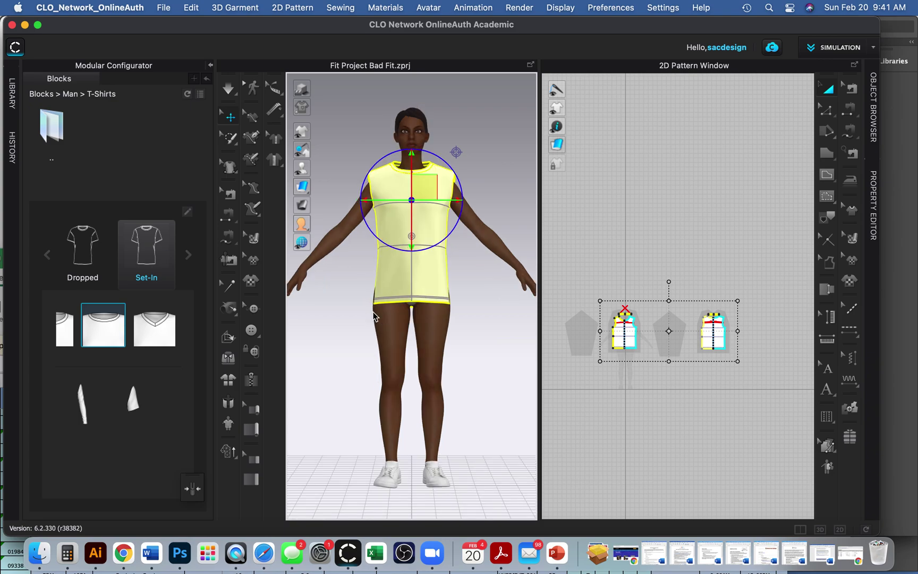
key("6")
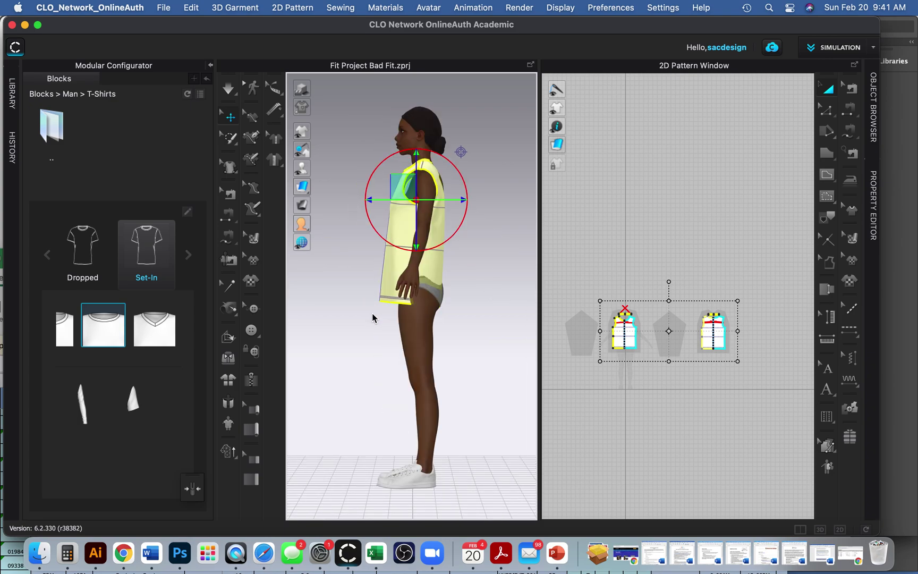
key("8")
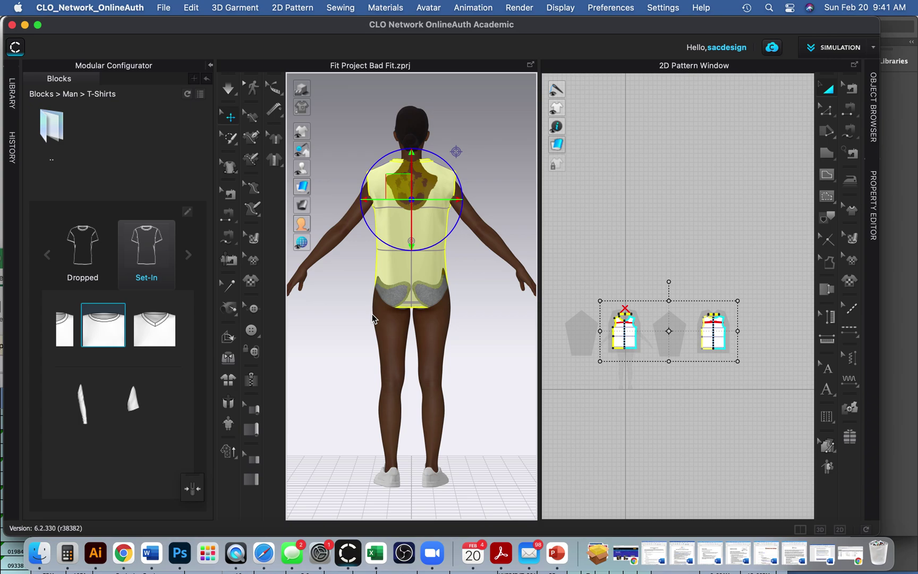
key("6")
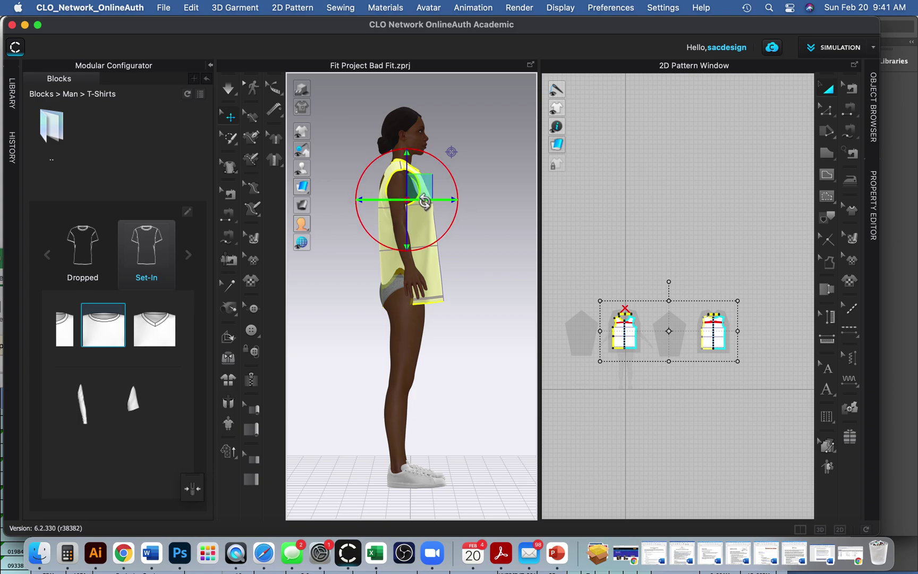
Select both bodice pieces and shift them backward to centre them on the torso.
left_click_drag(421, 200, 423, 201)
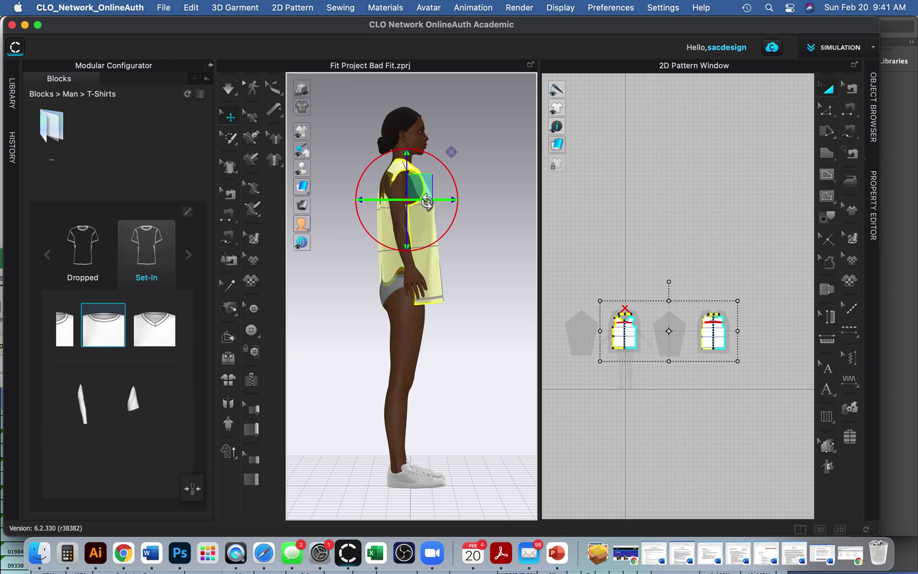
left_click(430, 204)
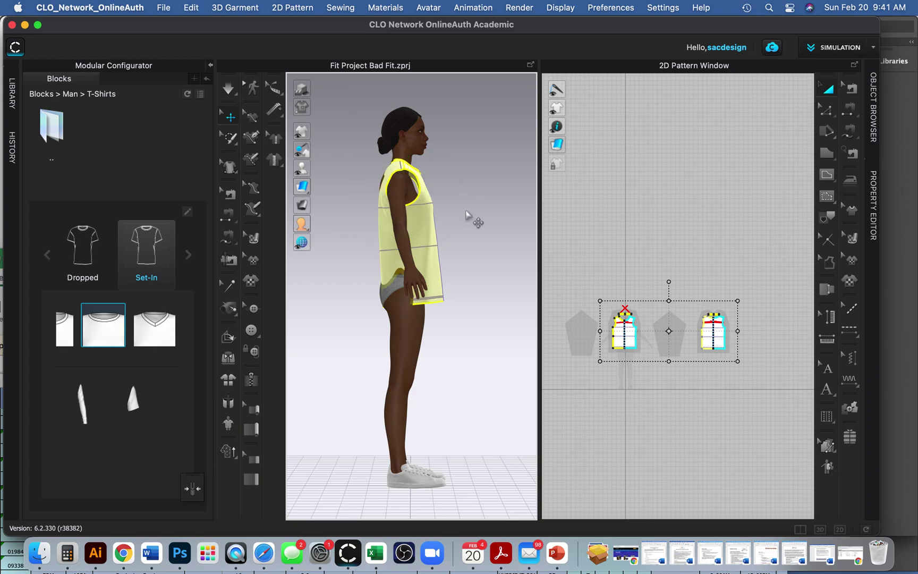
left_click_drag(577, 236, 762, 386)
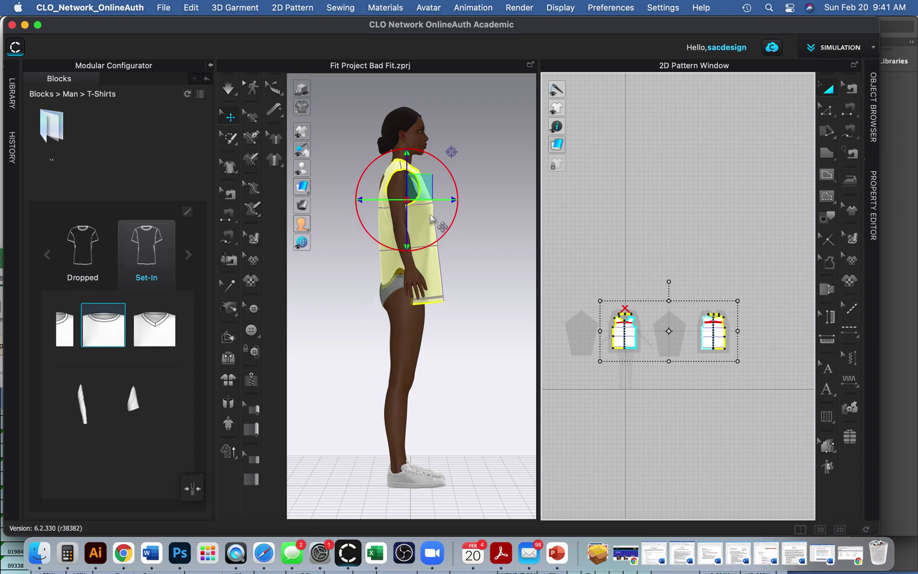
right_click_drag(435, 255, 436, 264)
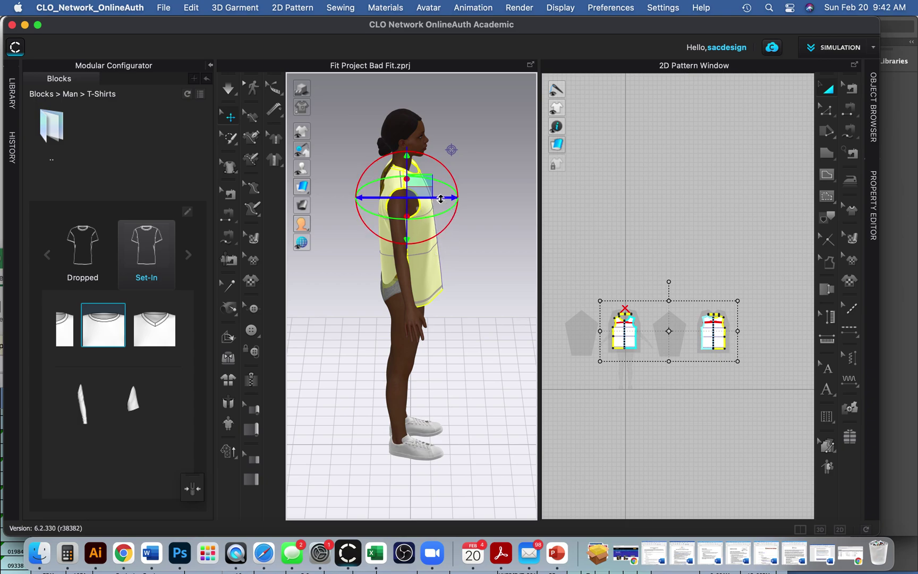
left_click_drag(440, 199, 436, 199)
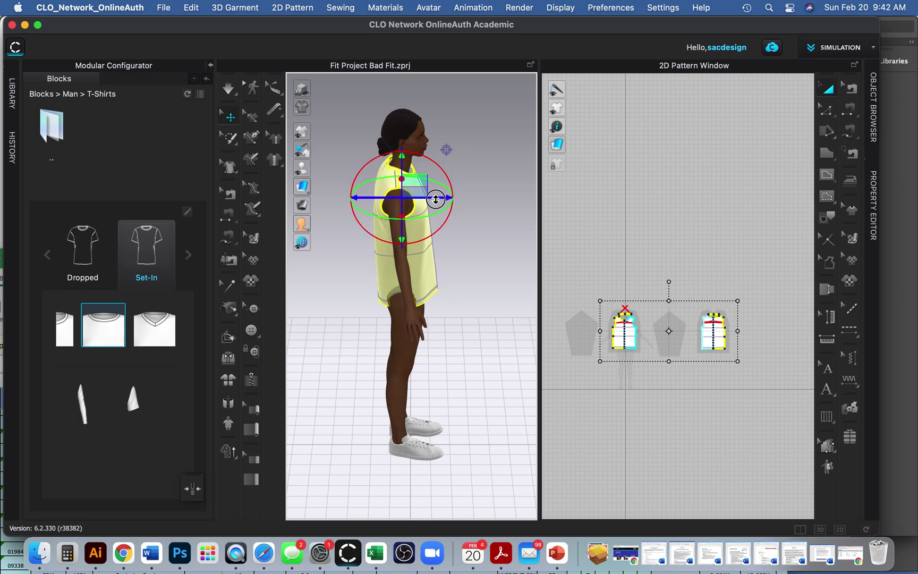
right_click_drag(377, 311, 470, 321)
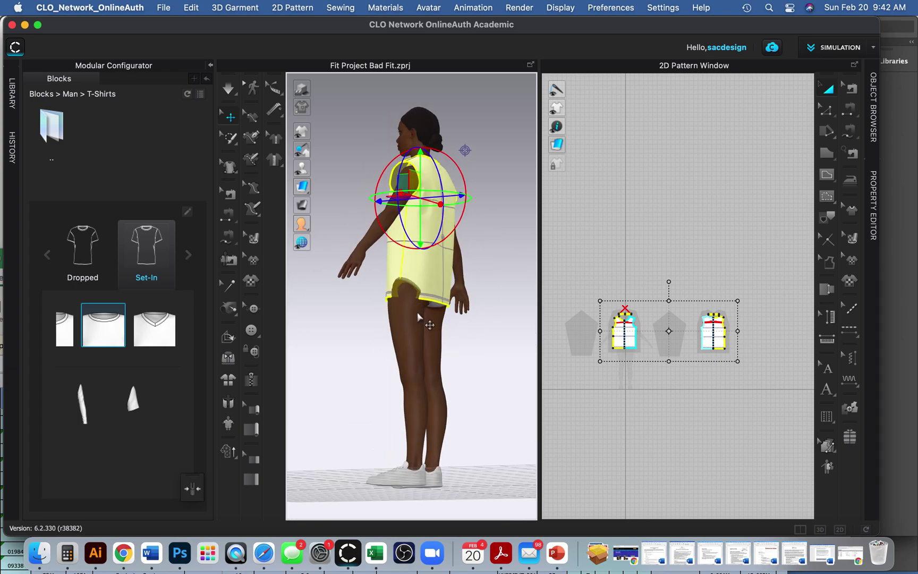
right_click_drag(457, 369, 304, 371)
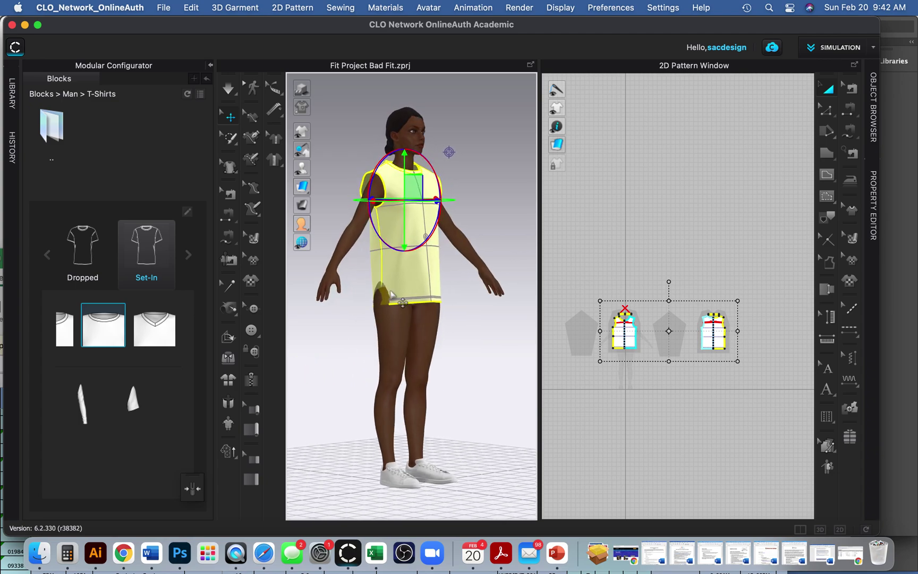
right_click_drag(399, 335, 395, 334)
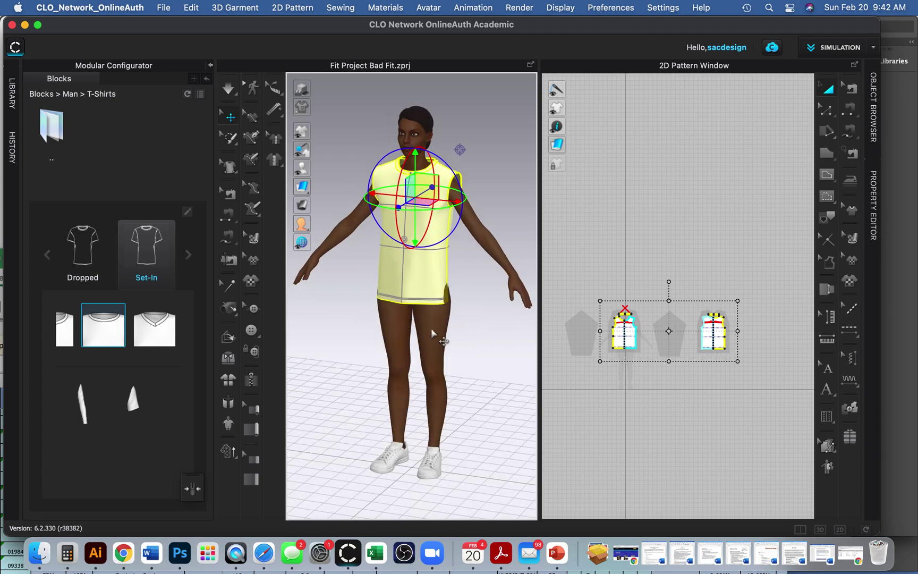
Add the Sleeves_Set-In.Long block and select the left sleeve pattern.
left_click(87, 401)
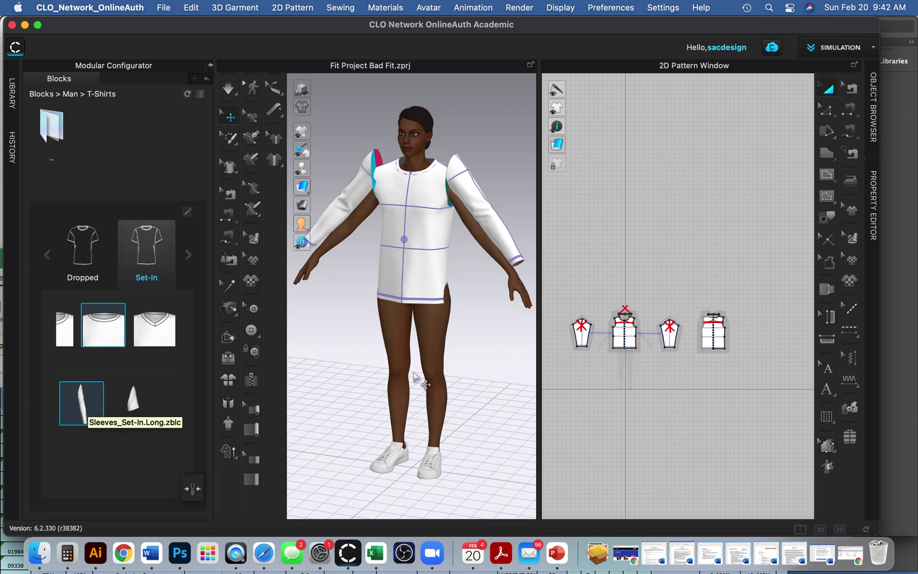
left_click_drag(554, 291, 592, 368)
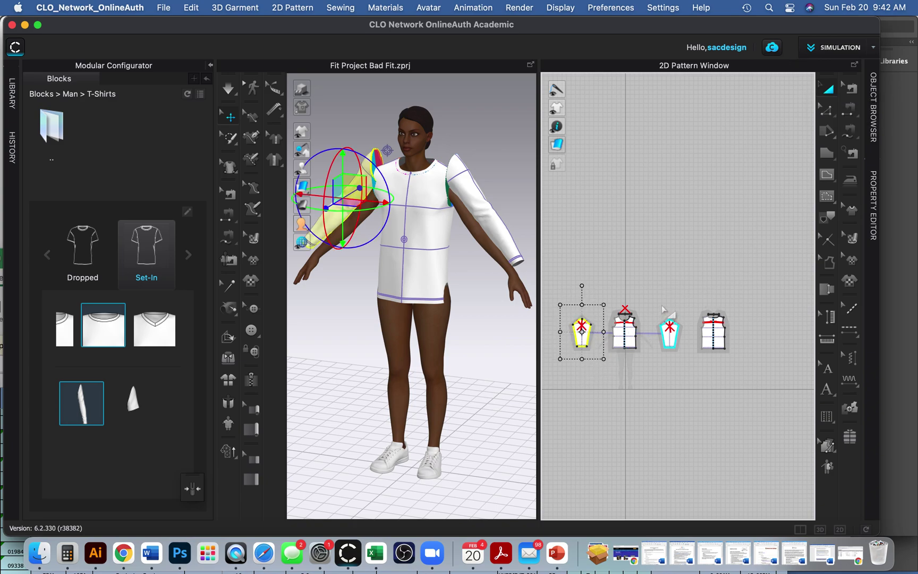
Select both sleeve patterns and lower them so they lie along the avatar's arms.
left_click_drag(656, 301, 688, 372, "shift")
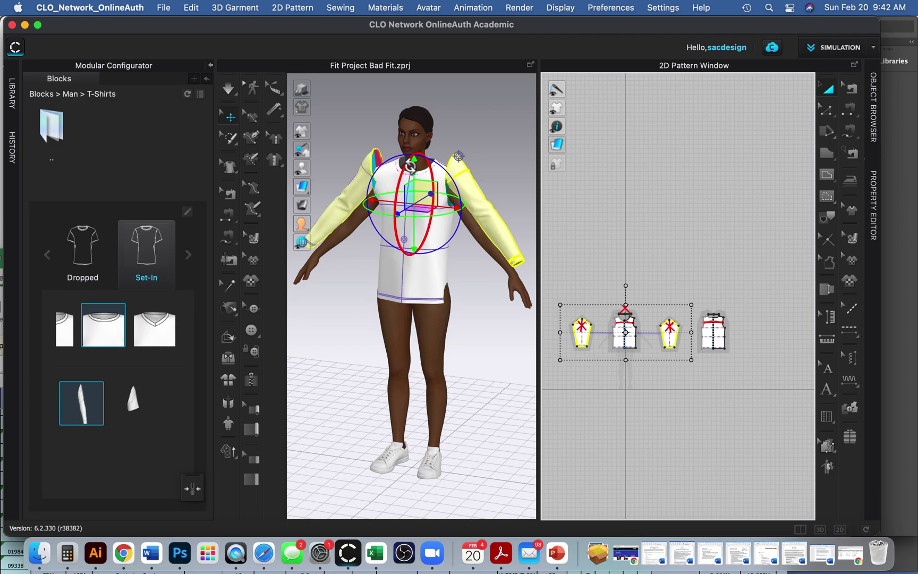
left_click_drag(414, 167, 415, 195)
right_click_drag(430, 343, 406, 347)
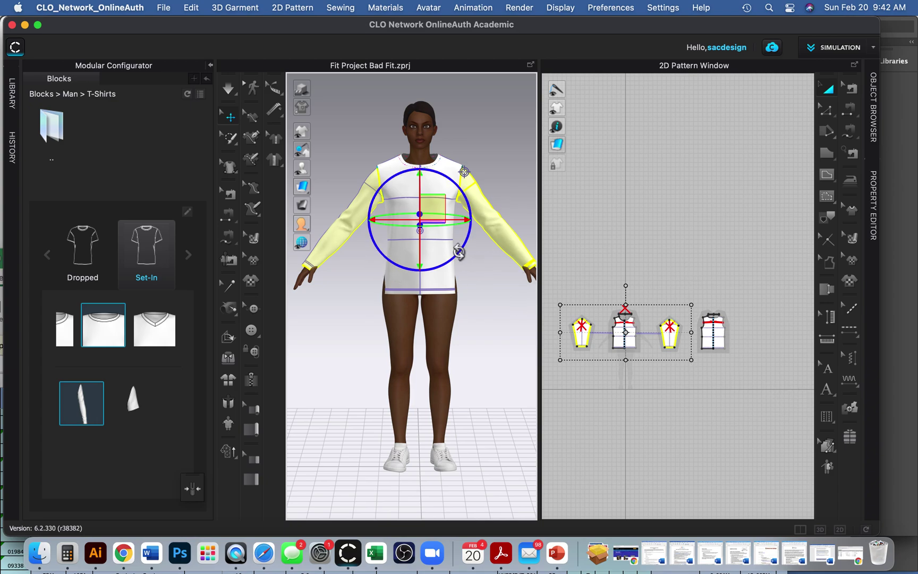
Zoom in on the front bodice pattern in 2D and open the Edit Pattern tool list.
scroll(622, 260, "up", 3)
left_click(707, 293)
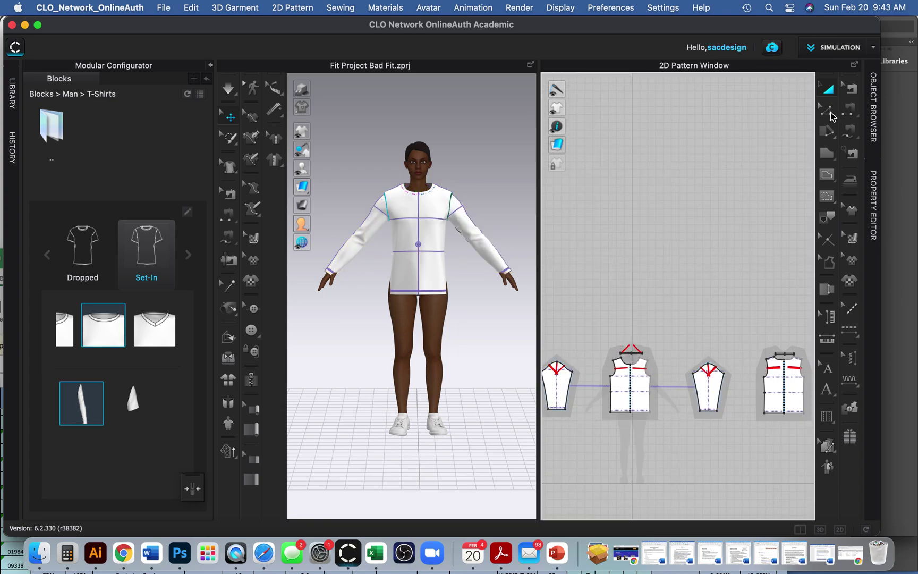
scroll(617, 317, "up", 5)
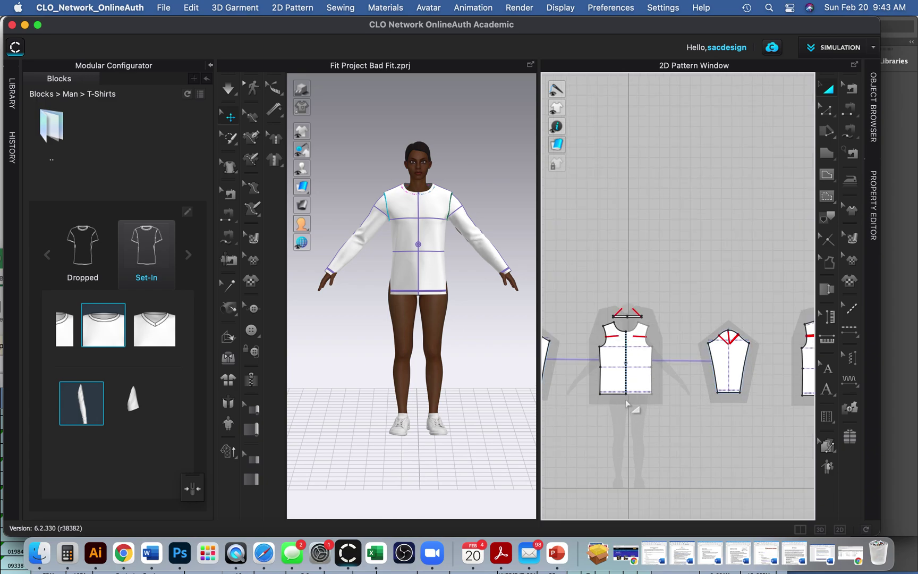
left_click(629, 350)
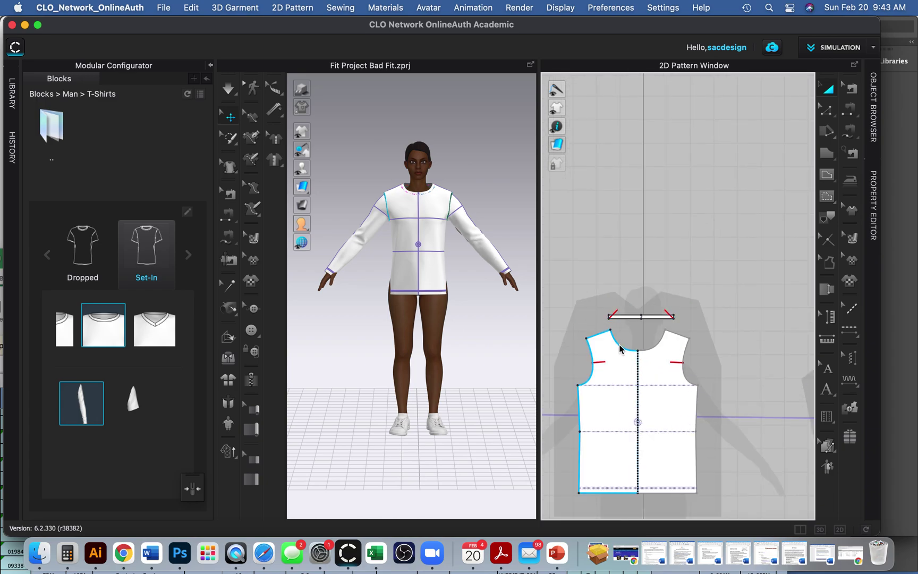
right_click_drag(625, 348, 637, 180)
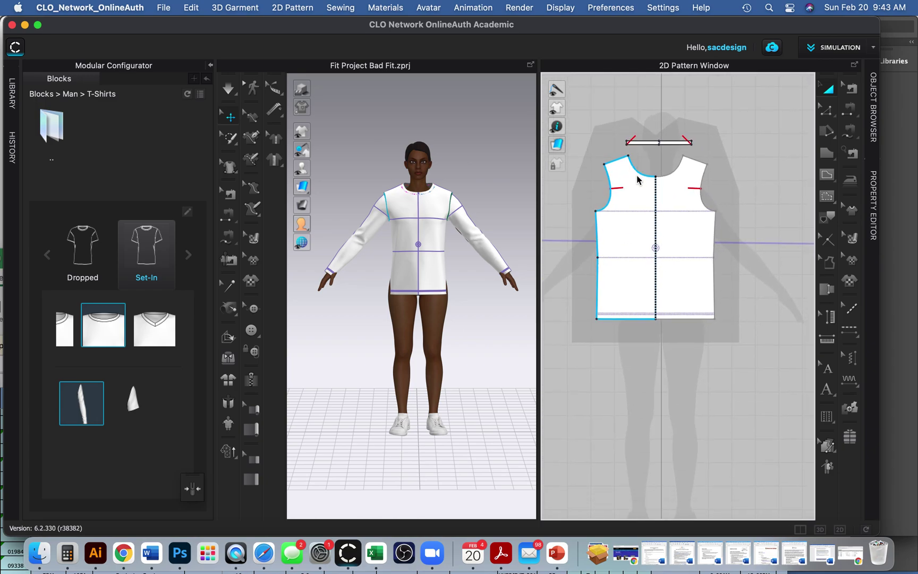
left_click(827, 113)
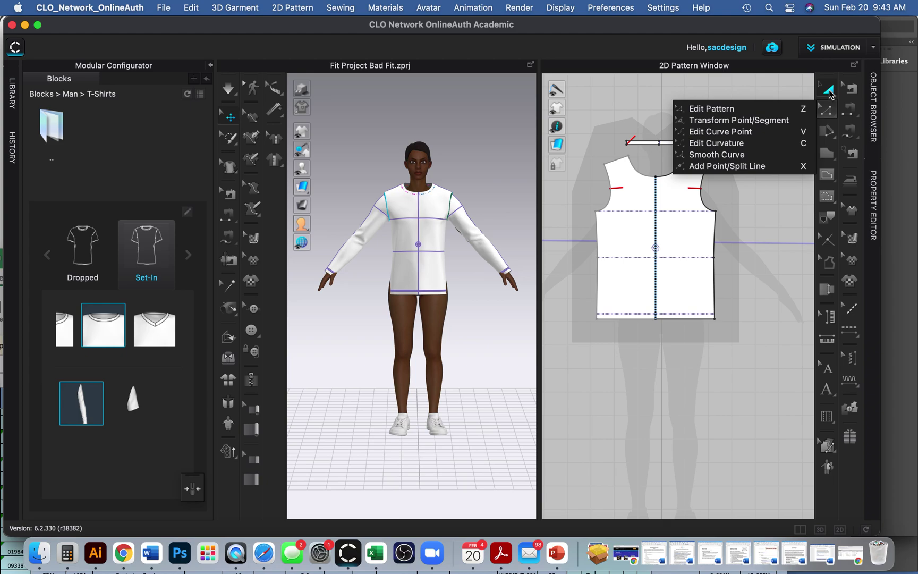
With Edit Point, lower the centre-front neckline point of the front bodice.
left_click(738, 120)
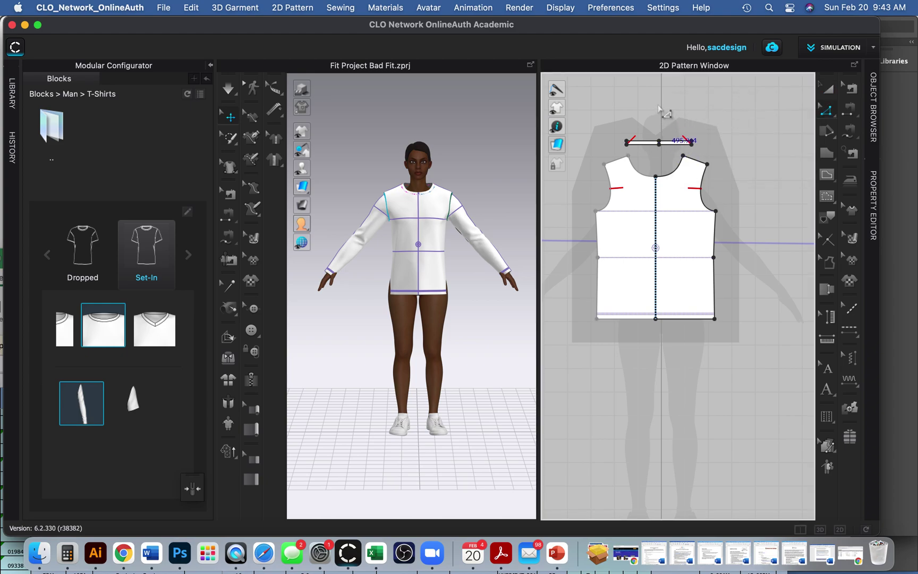
left_click(665, 185)
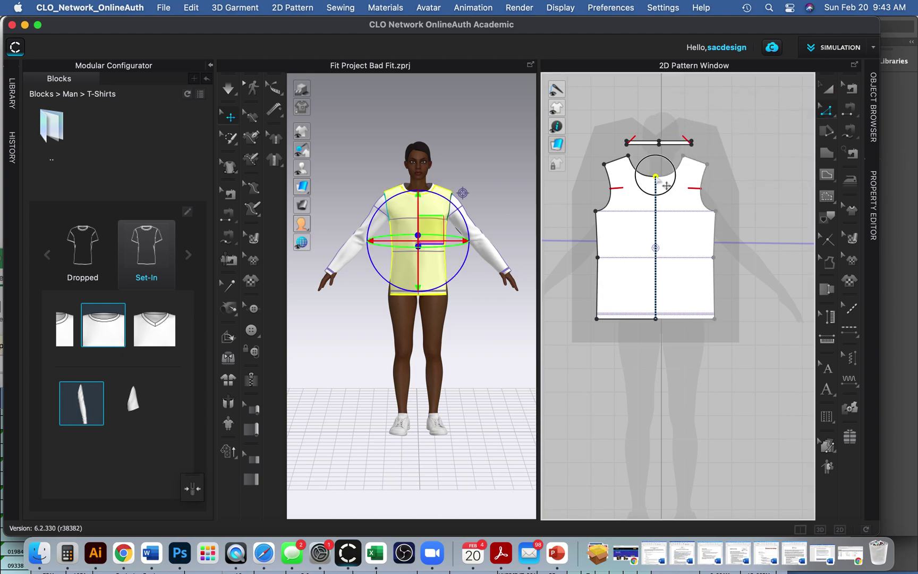
left_click_drag(657, 176, 657, 183)
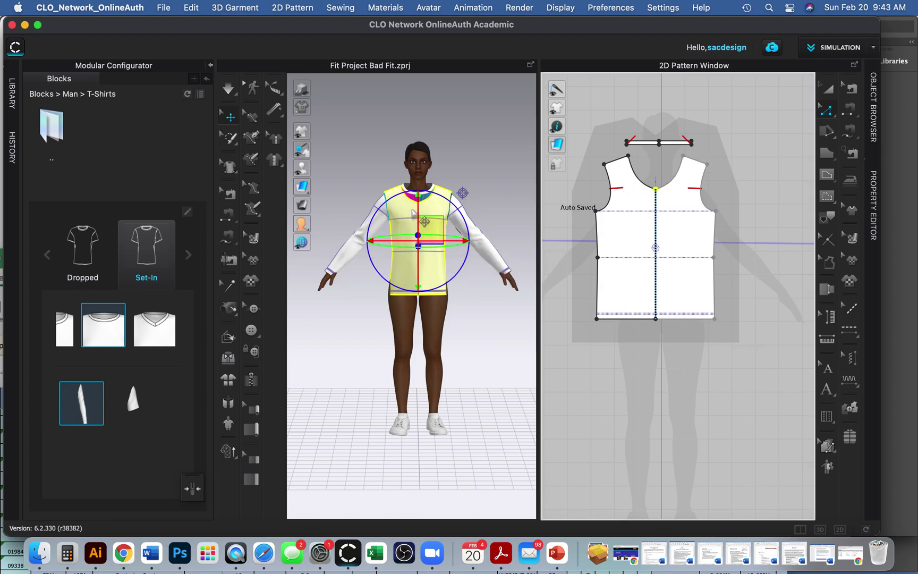
Drag the front bodice hem corners outward so both side seams flare.
left_click(718, 292)
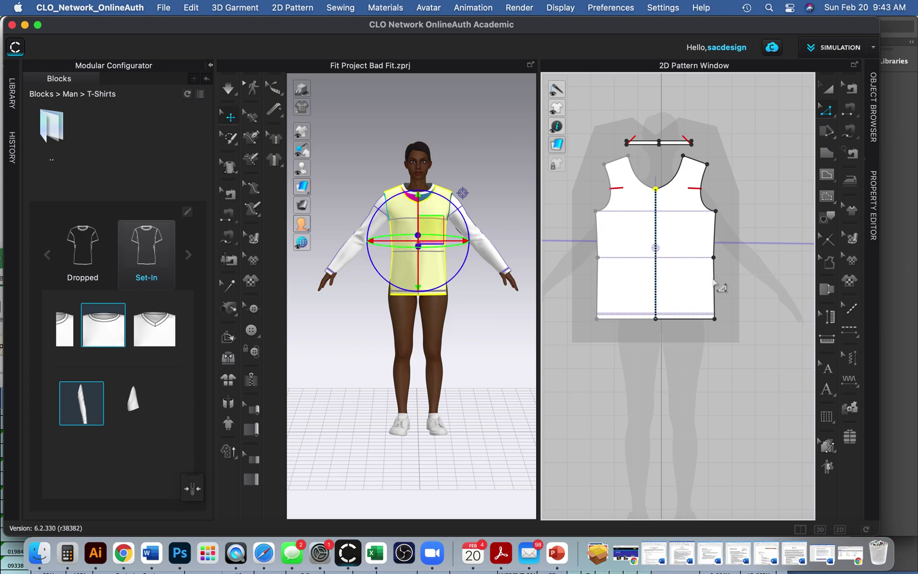
left_click_drag(715, 320, 735, 319)
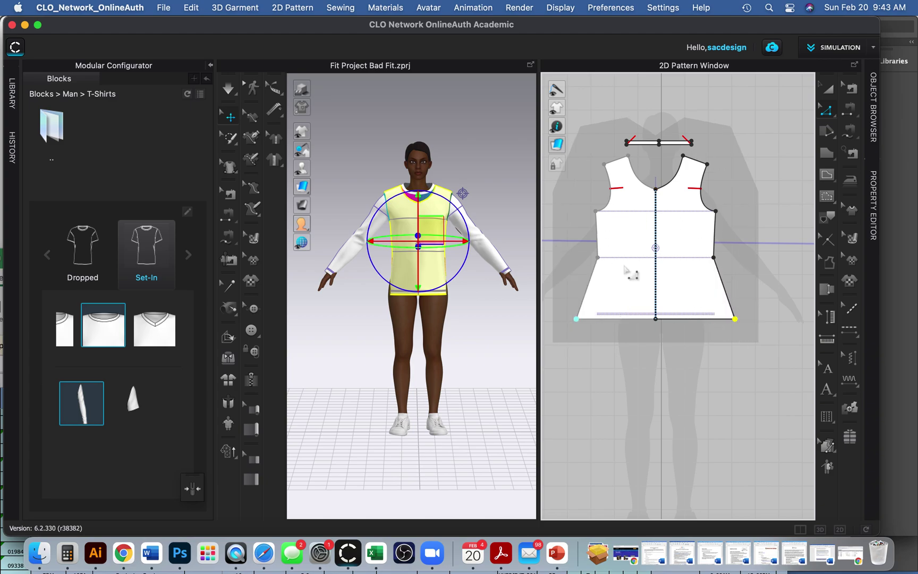
left_click_drag(598, 257, 587, 257)
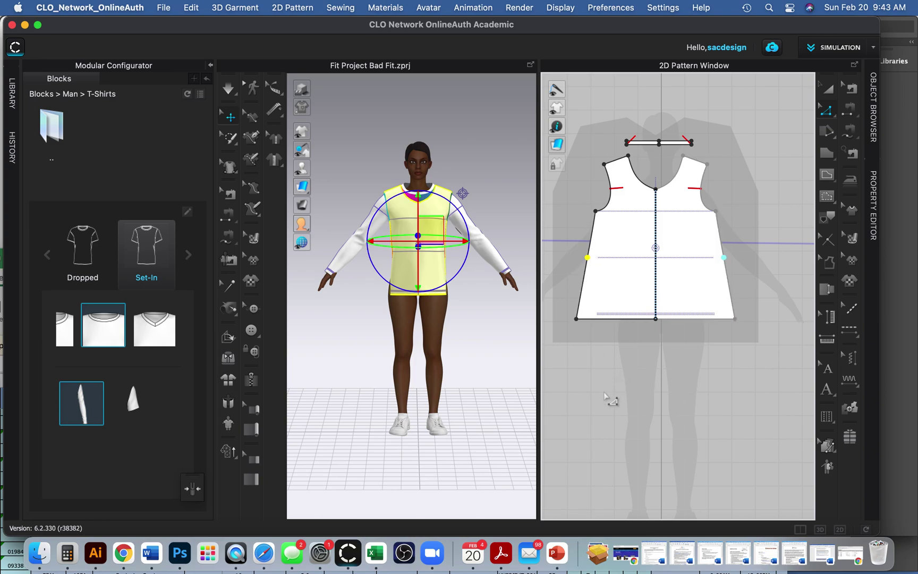
Select the bodice's right side seam with Edit Curve Point to read its 10.473 length.
right_click(592, 396)
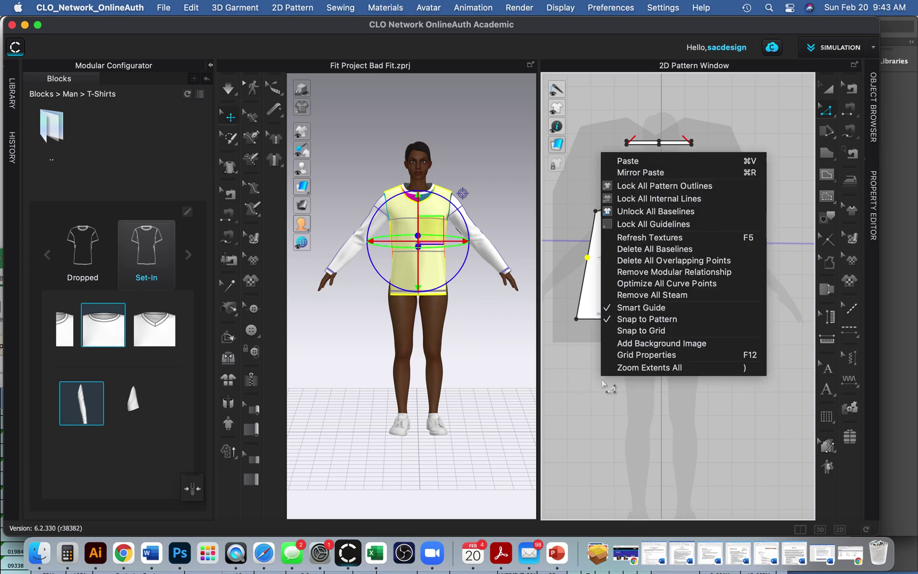
left_click(594, 398)
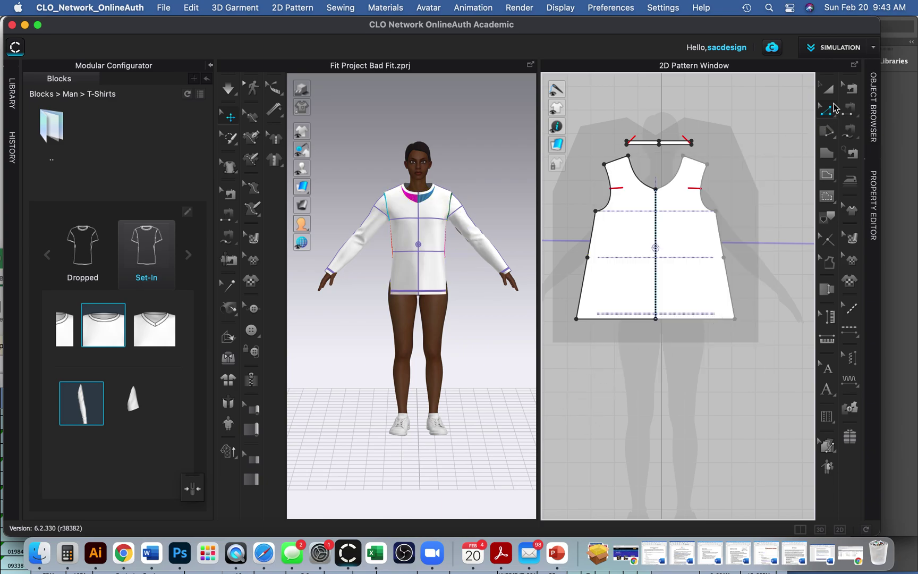
left_click(828, 110)
scroll(697, 329, "down", 1)
scroll(694, 325, "down", 1)
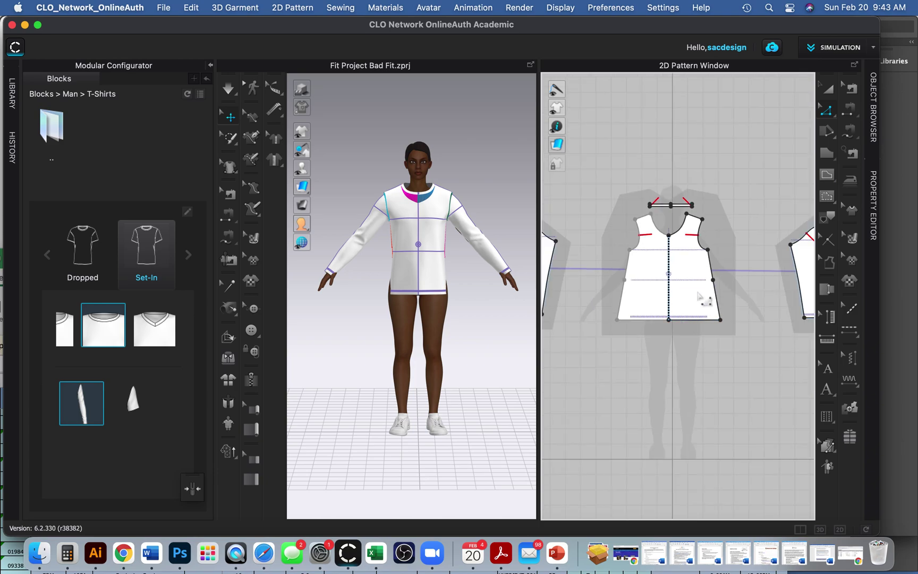
left_click(713, 270)
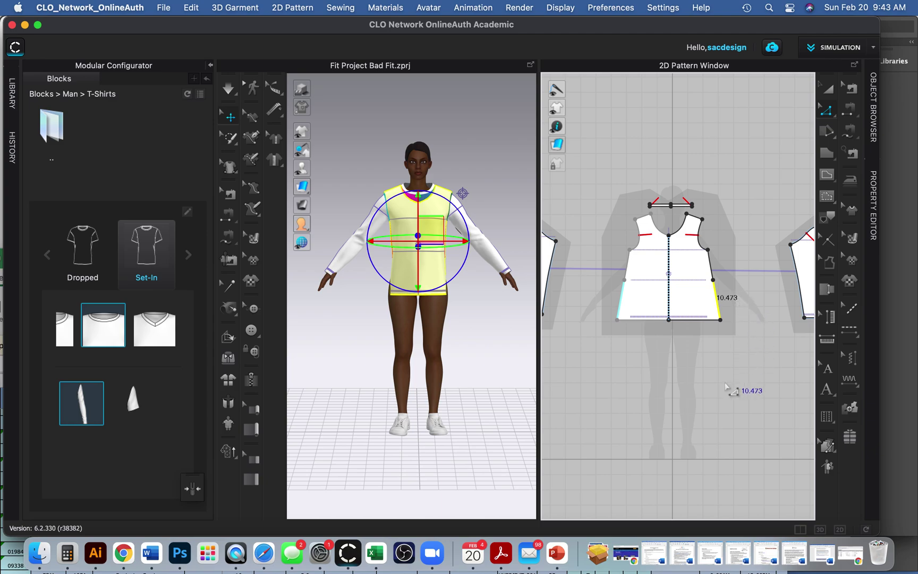
Read the side-seam lengths on the back bodice and the front bodice's upper segment.
middle_click_drag(705, 393, 810, 413)
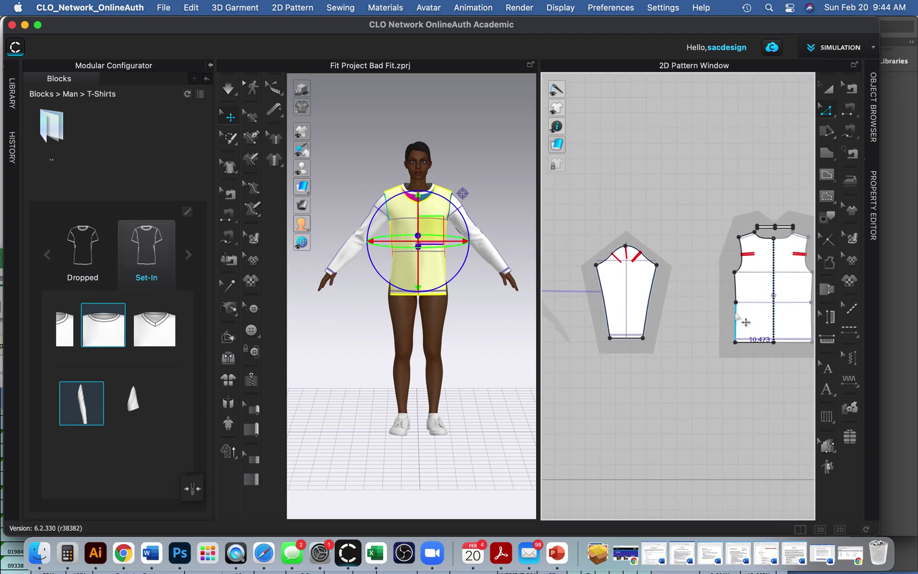
left_click(731, 330)
left_click_drag(732, 332, 714, 394)
left_click(682, 328)
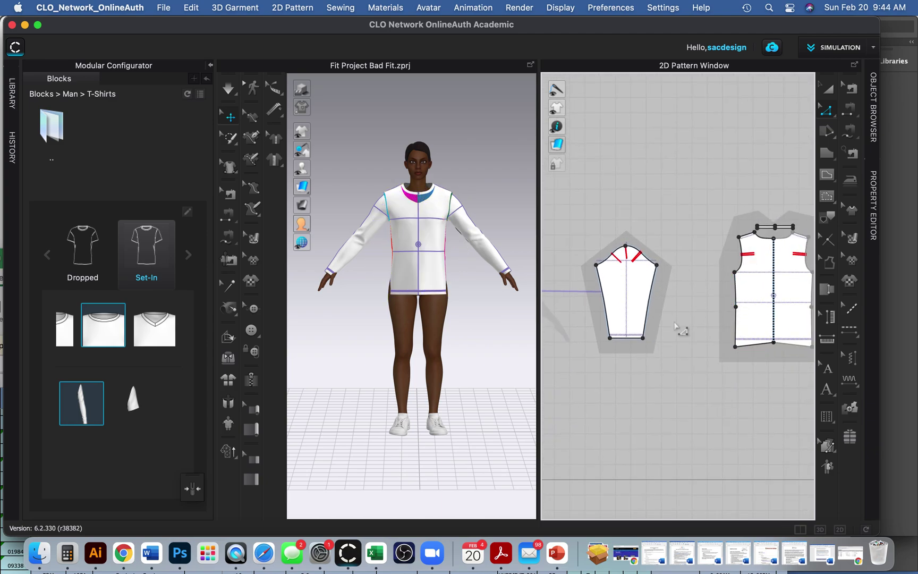
middle_click_drag(633, 396, 696, 389)
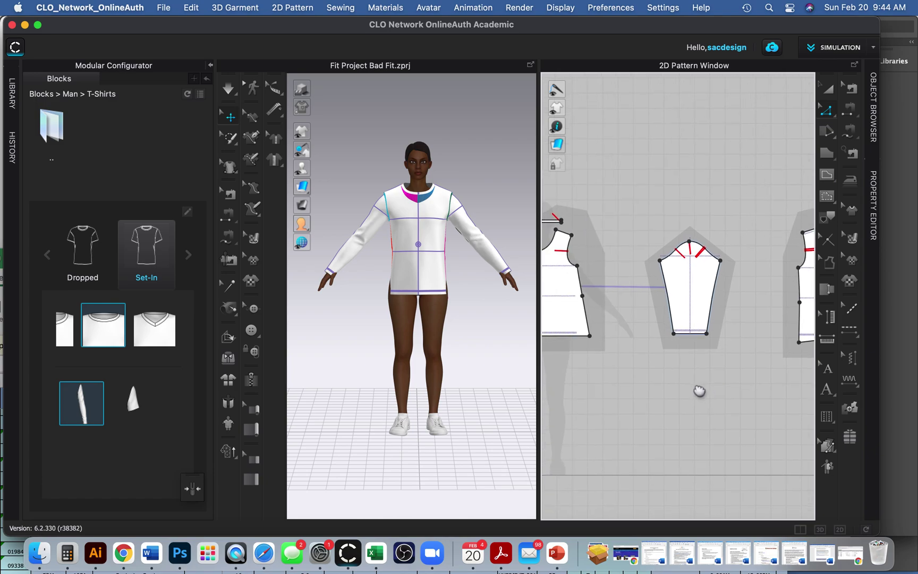
left_click(589, 286)
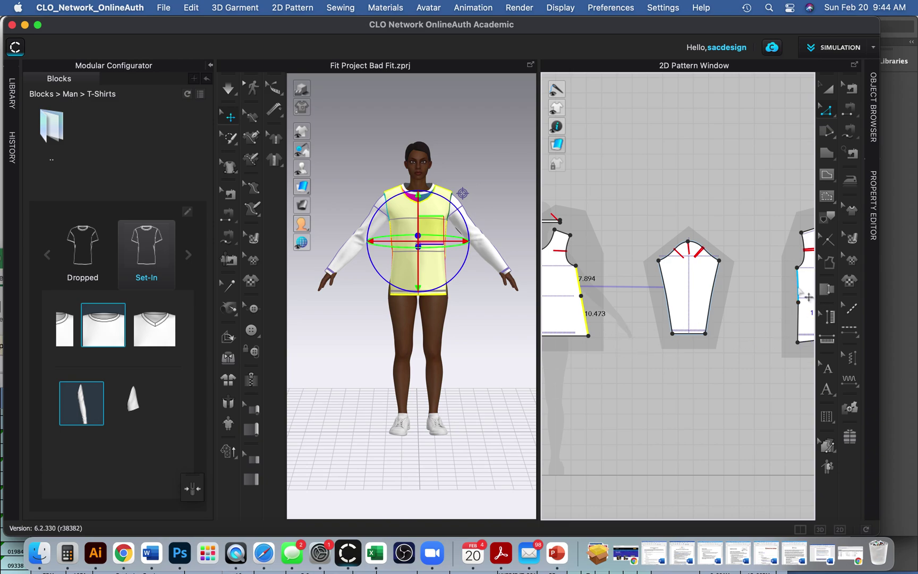
Select the front bodice's lower side seam to check its 10.473 in length.
right_click_drag(461, 317, 427, 327)
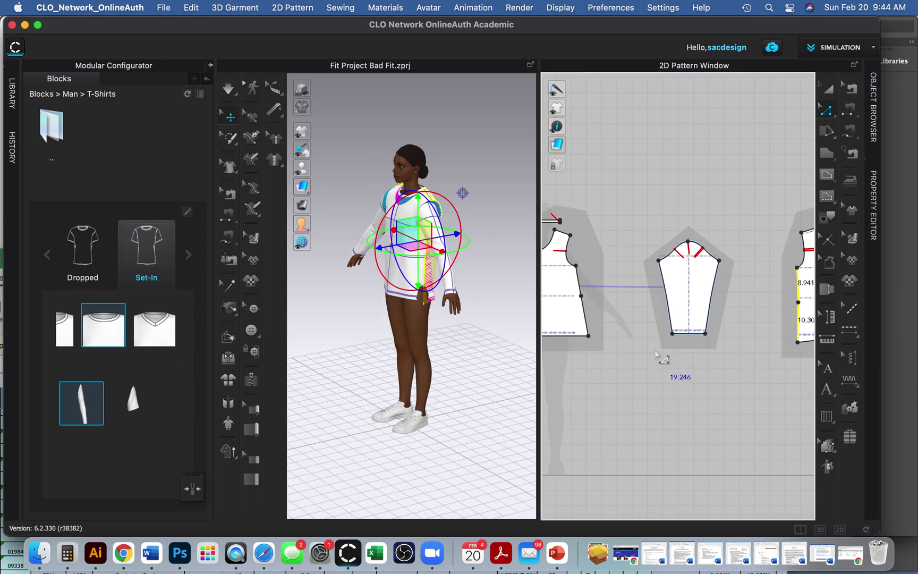
left_click(584, 310)
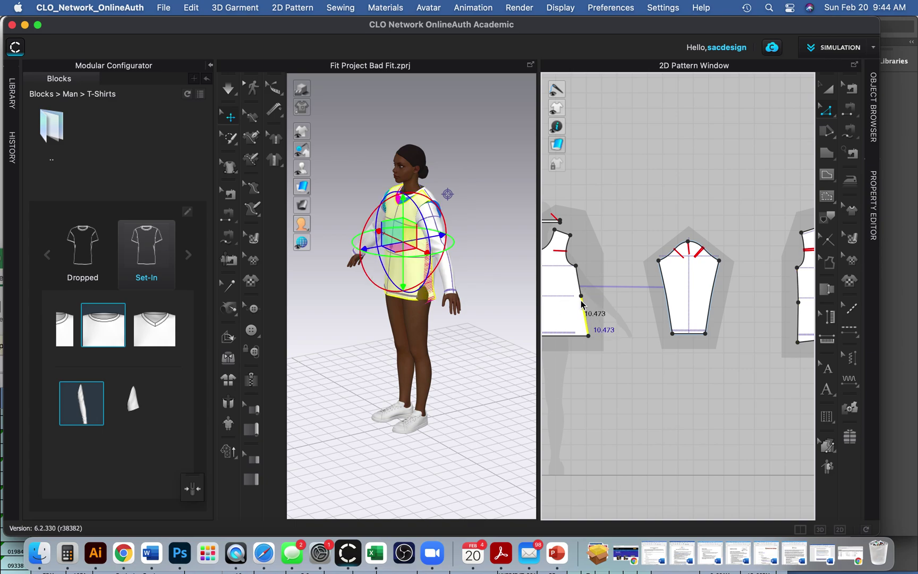
right_click(577, 287)
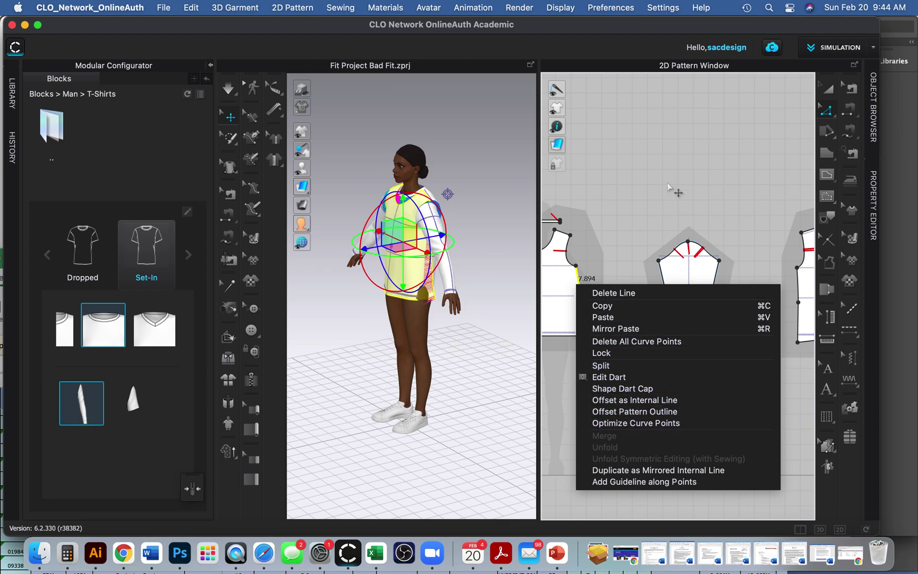
left_click(654, 175)
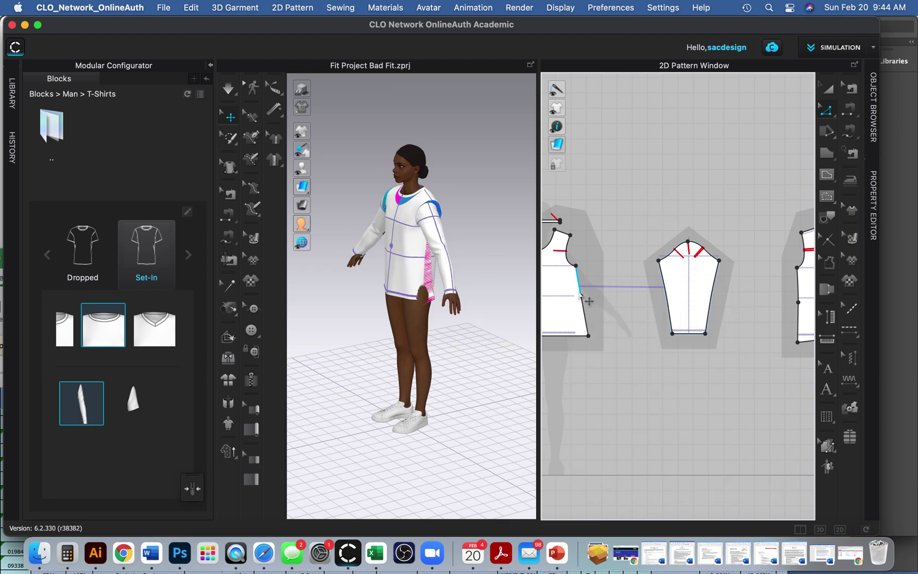
left_click(586, 323)
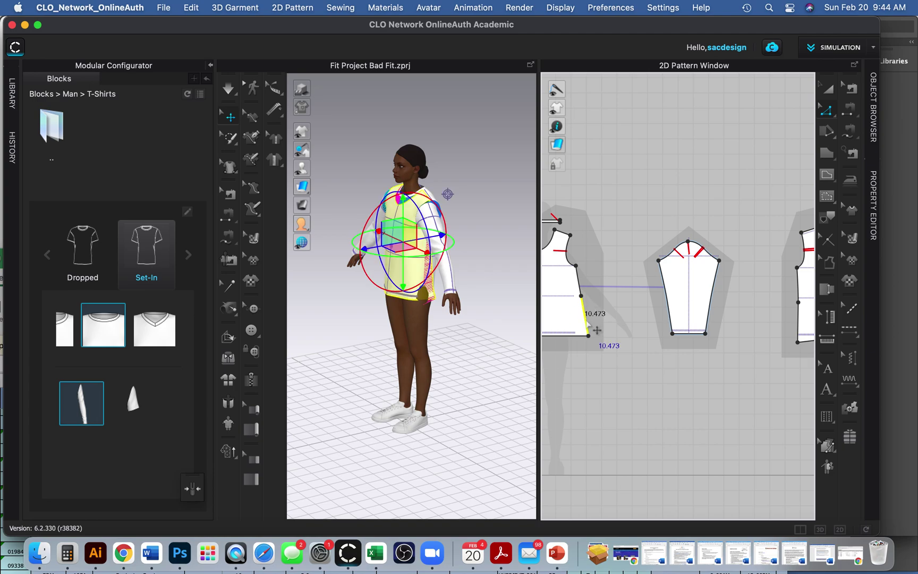
right_click(587, 323)
Change the front lower side seam length from 10.473 to 11.76 in.
left_click(640, 401)
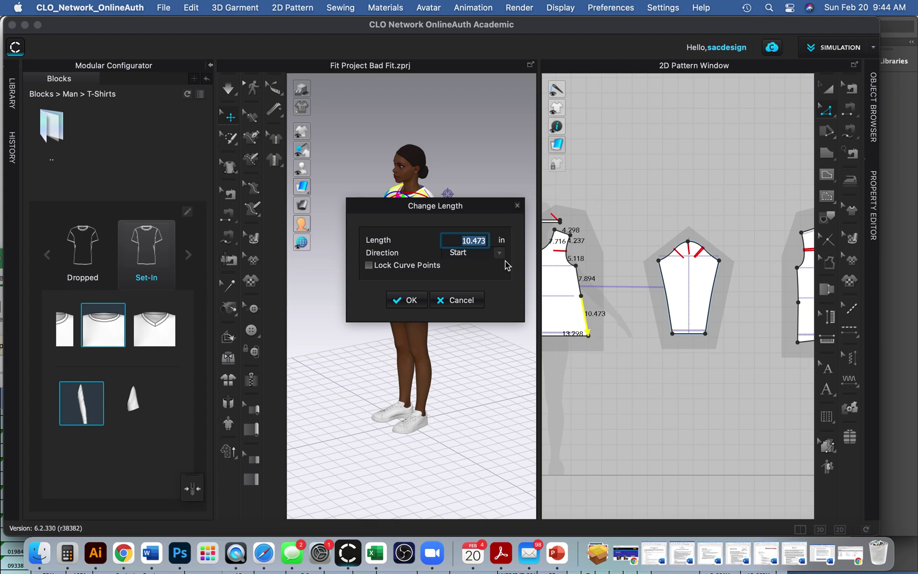
type("1")
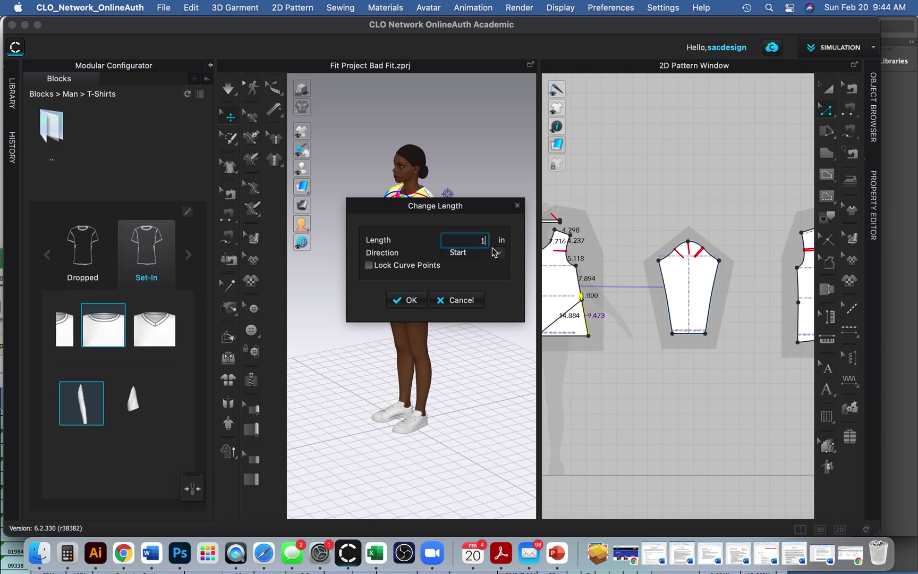
type("1.76")
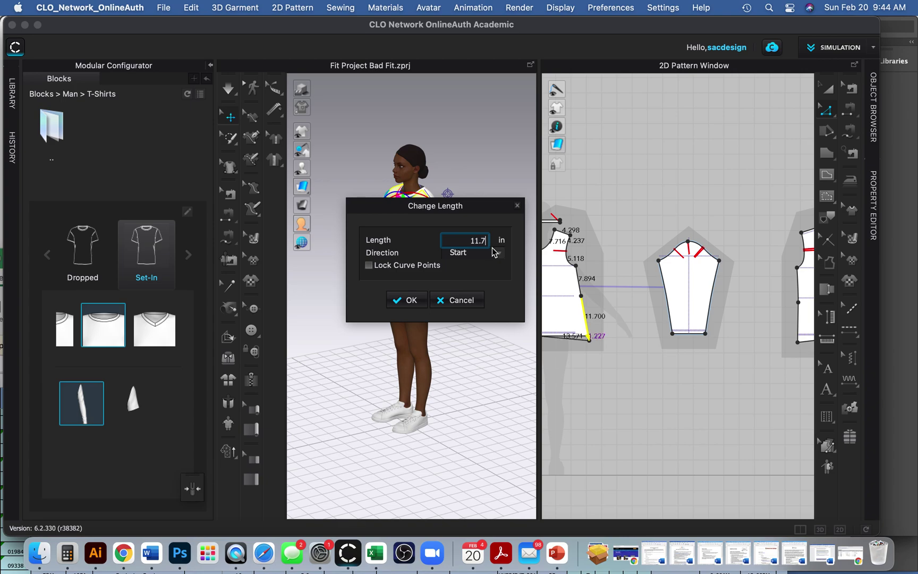
left_click(407, 300)
left_click(680, 398)
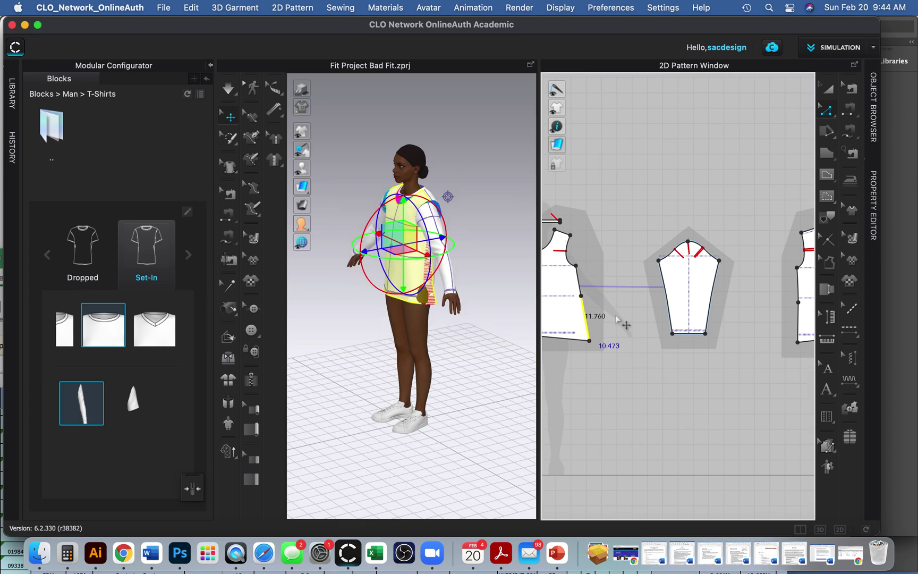
left_click(831, 91)
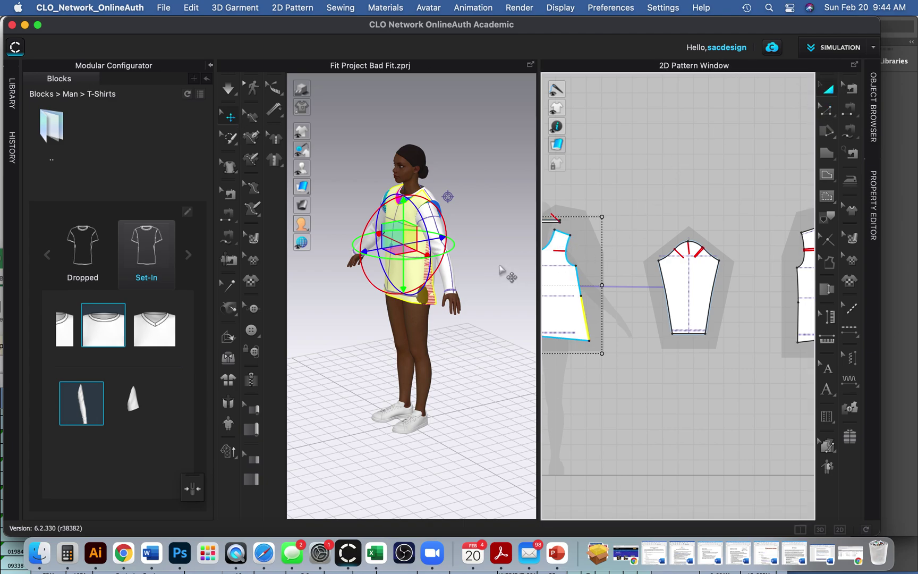
left_click(431, 281)
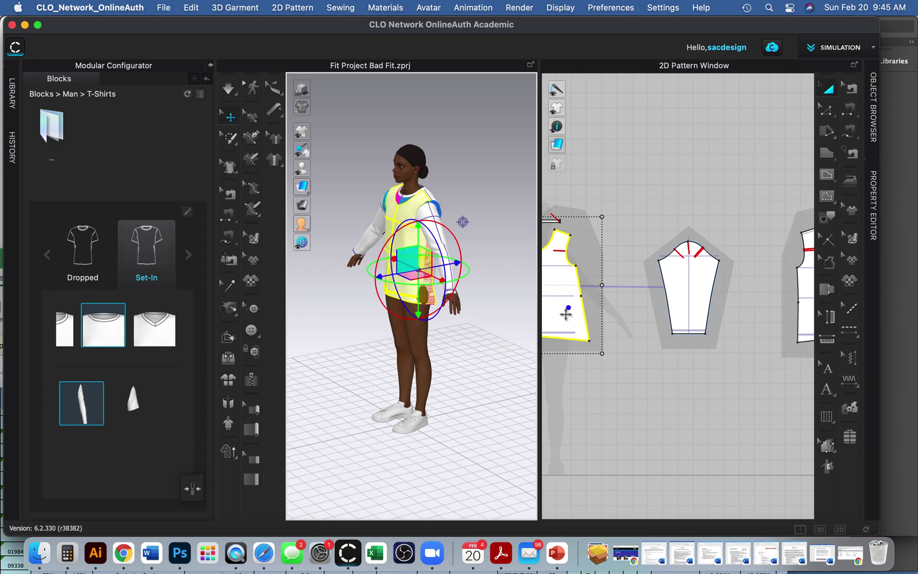
right_click_drag(520, 318, 474, 326)
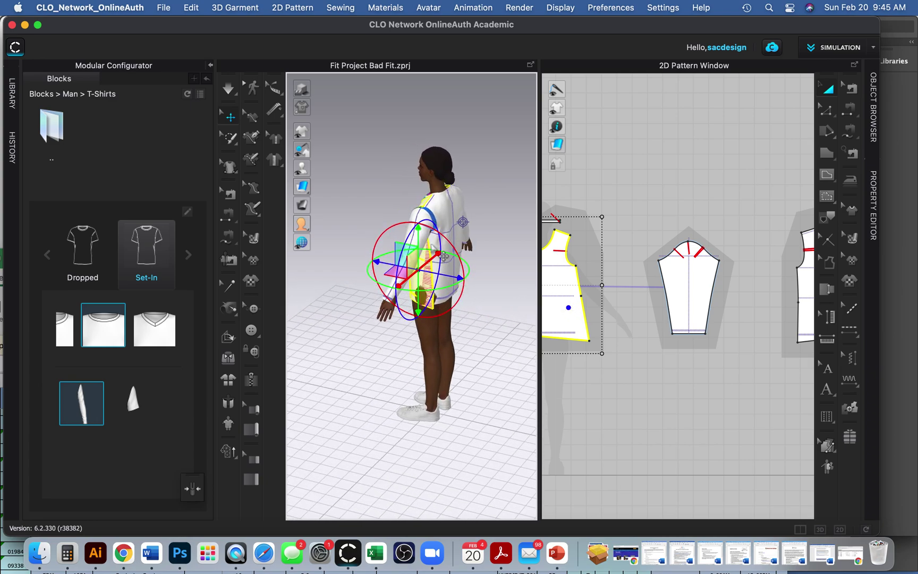
left_click(455, 293)
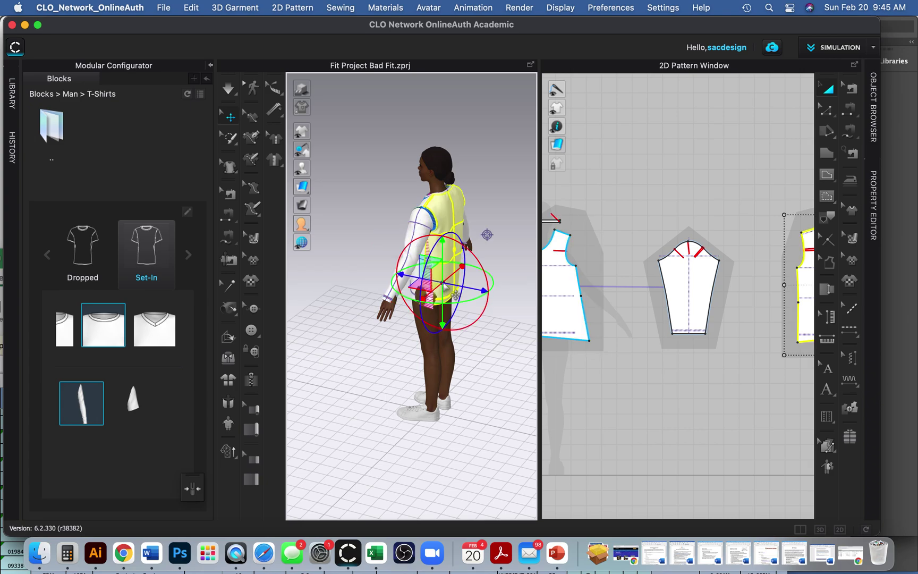
scroll(745, 313, "down", 3)
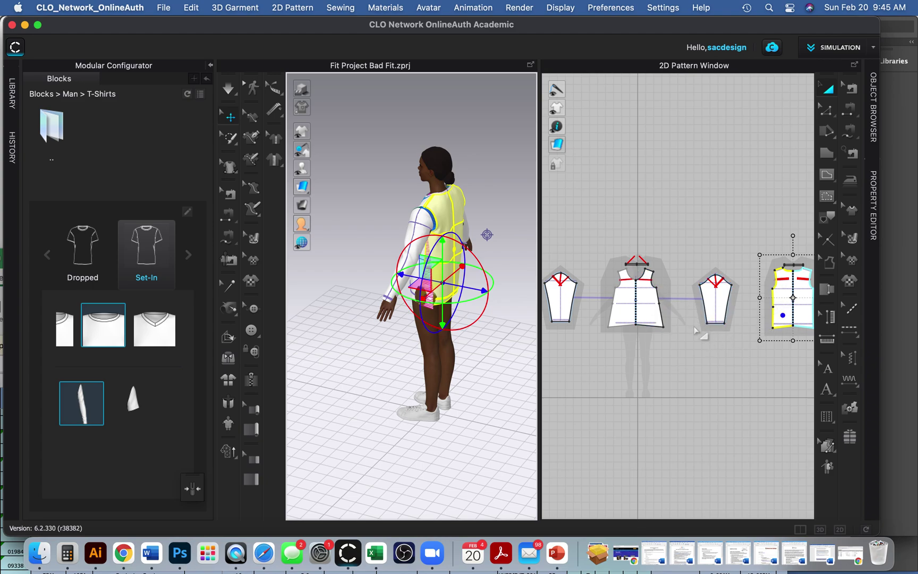
left_click_drag(442, 283, 436, 215)
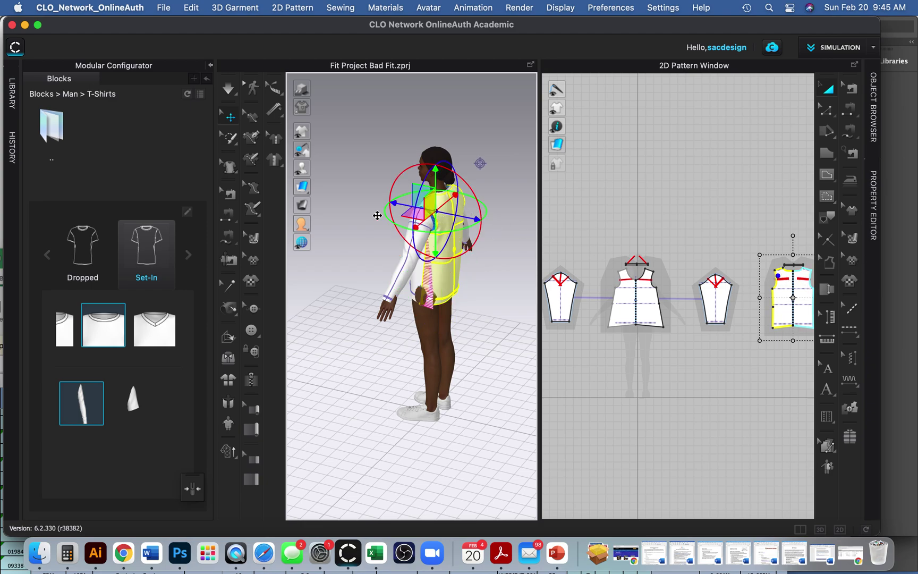
left_click(441, 236)
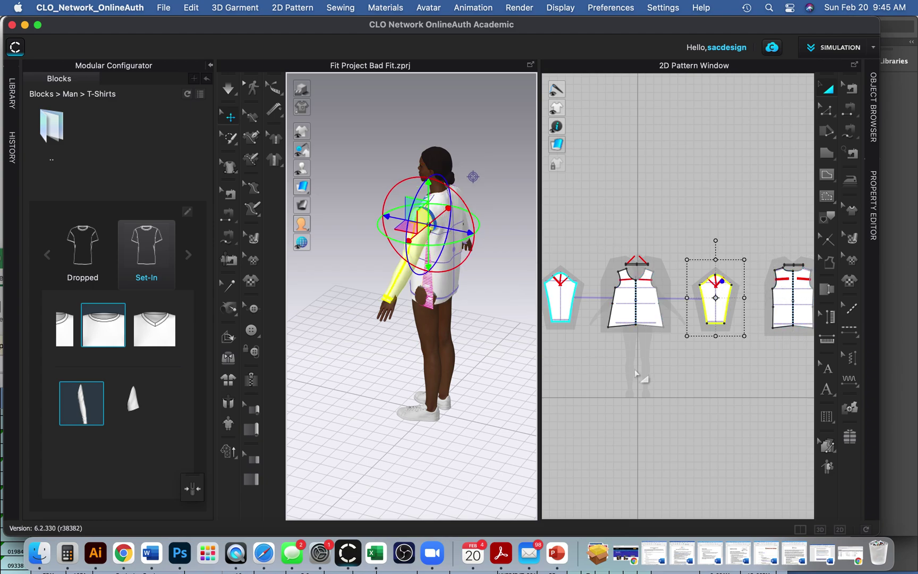
scroll(637, 374, "up", 2)
right_click_drag(399, 353, 478, 332)
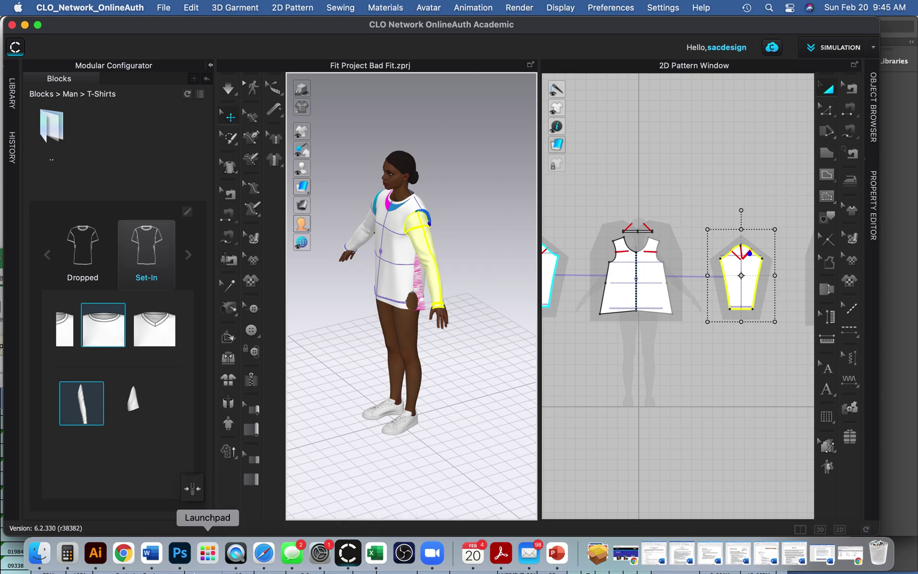
Open a Finder window showing the Downloads folder from the Dock.
left_click(67, 552)
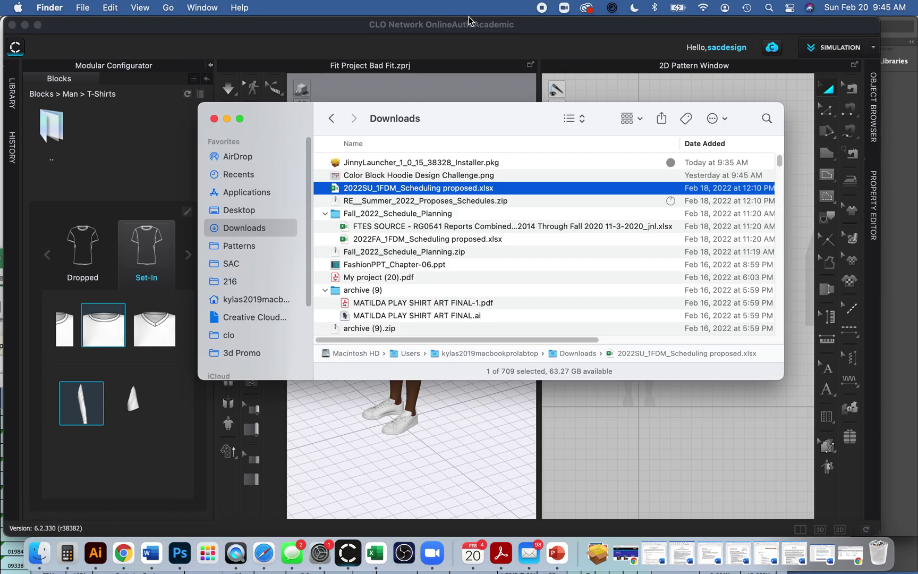